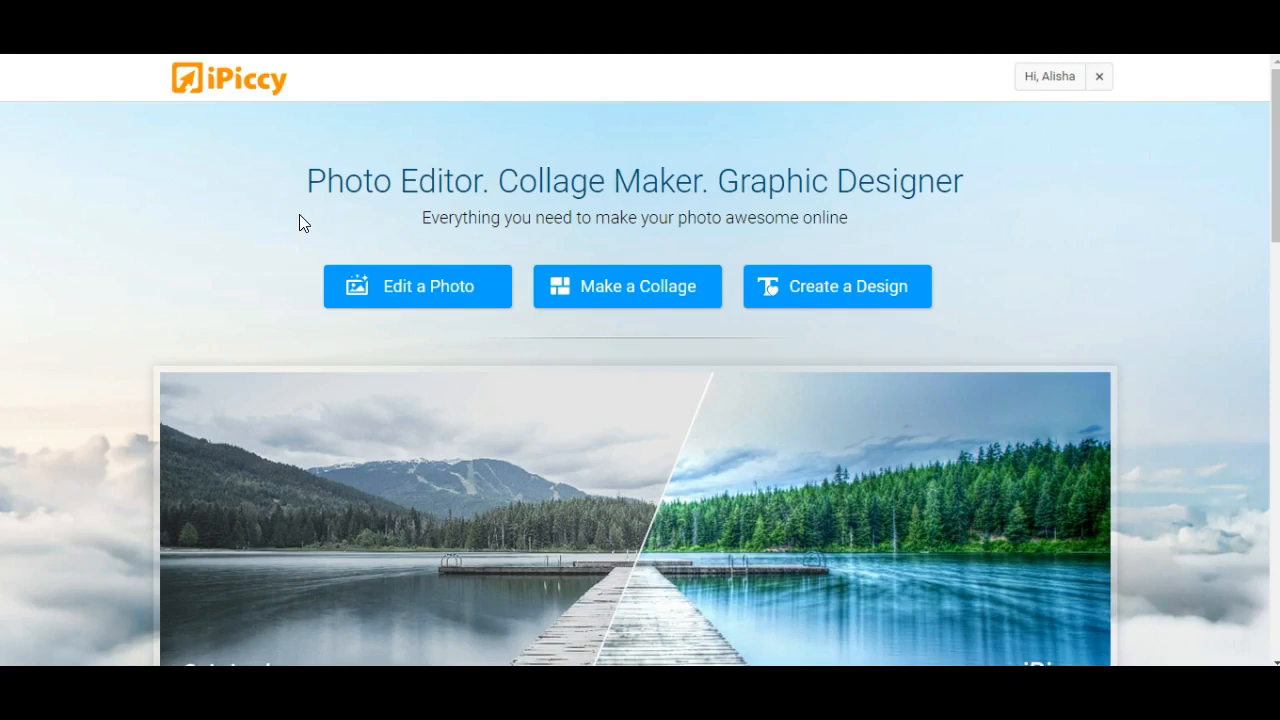
Step: Start creating a design from the iPiccy home page
left_click(251, 239)
left_click(868, 303)
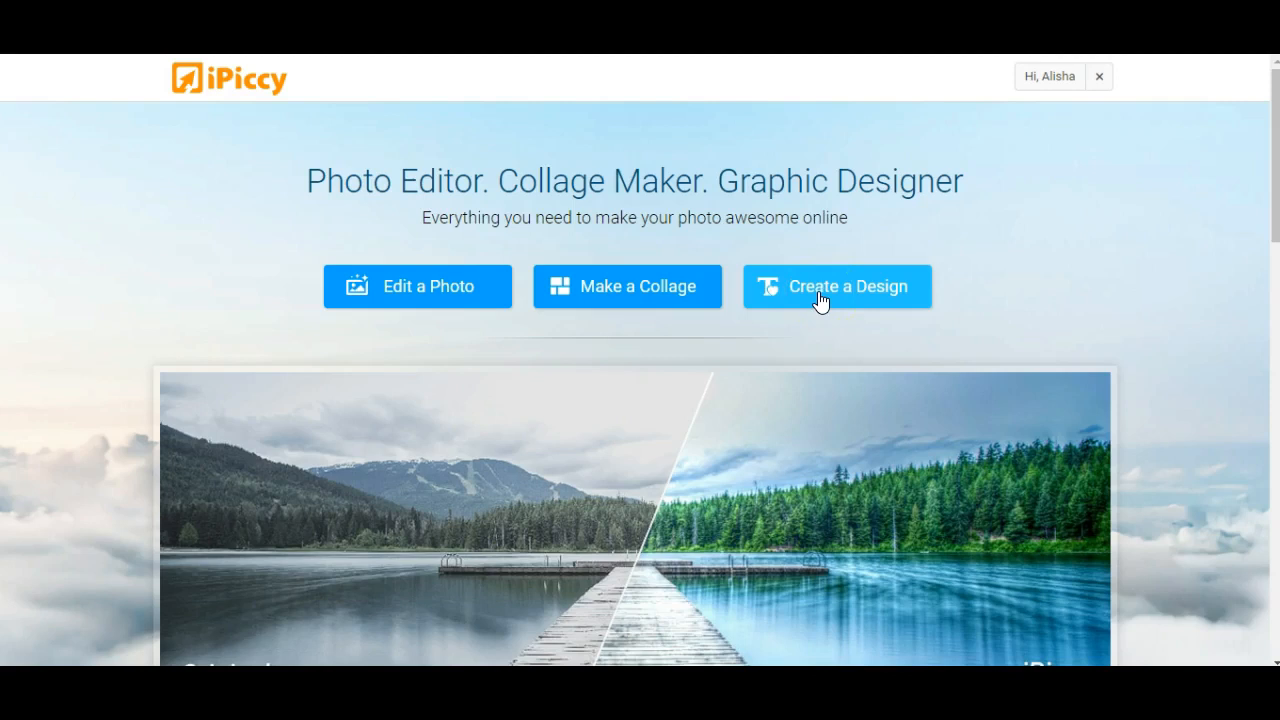
left_click(820, 300)
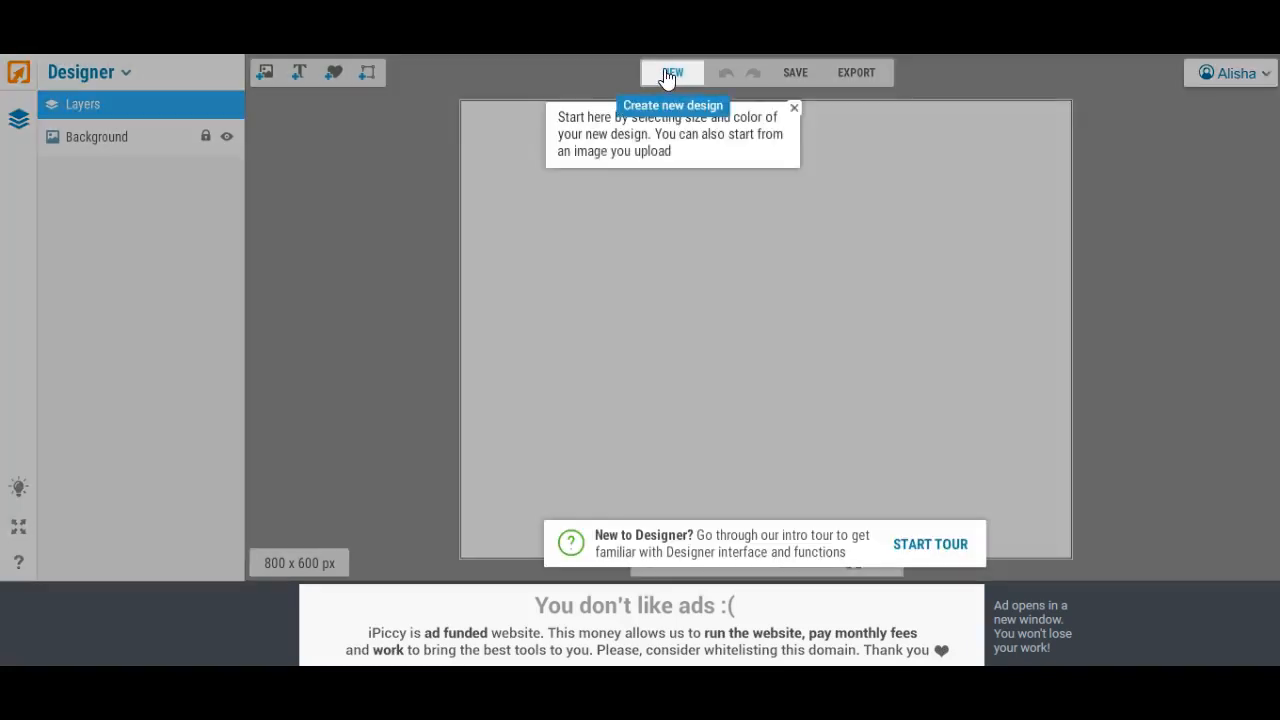
Step: Create a new blank white design with a custom canvas size of 1500 x 1500 px
left_click(668, 76)
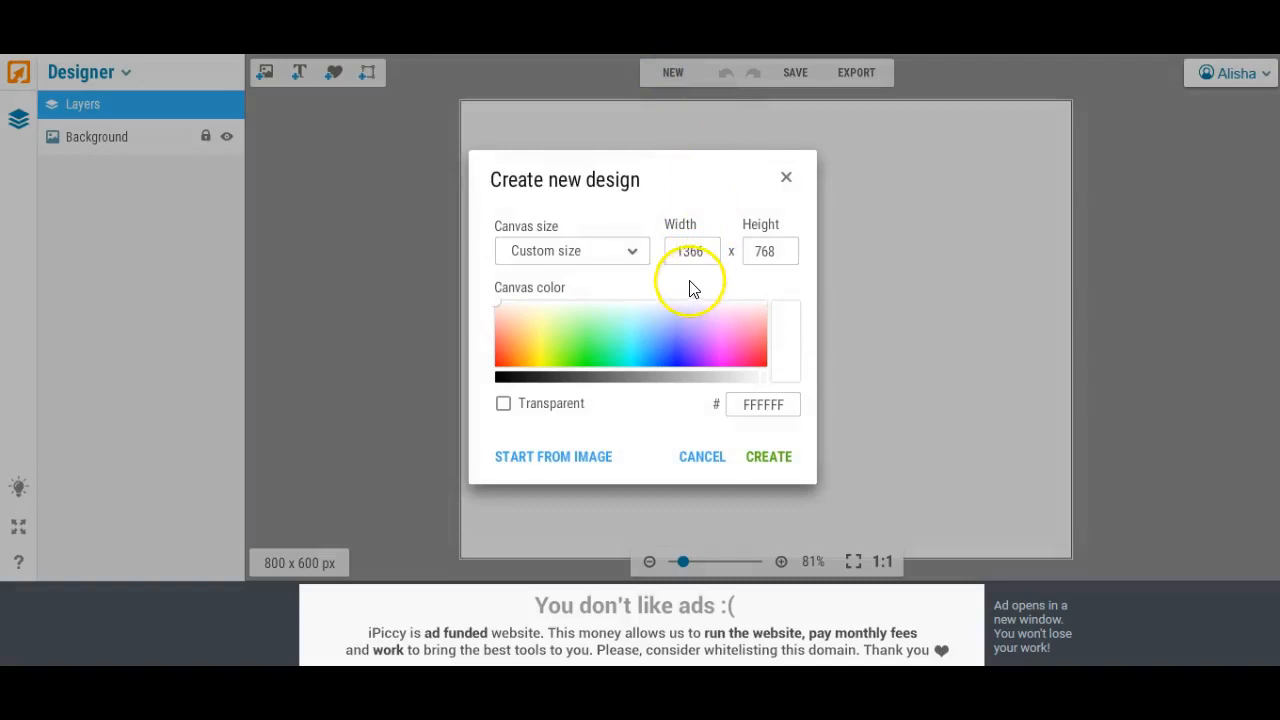
left_click(711, 244)
left_click_drag(711, 244, 637, 238)
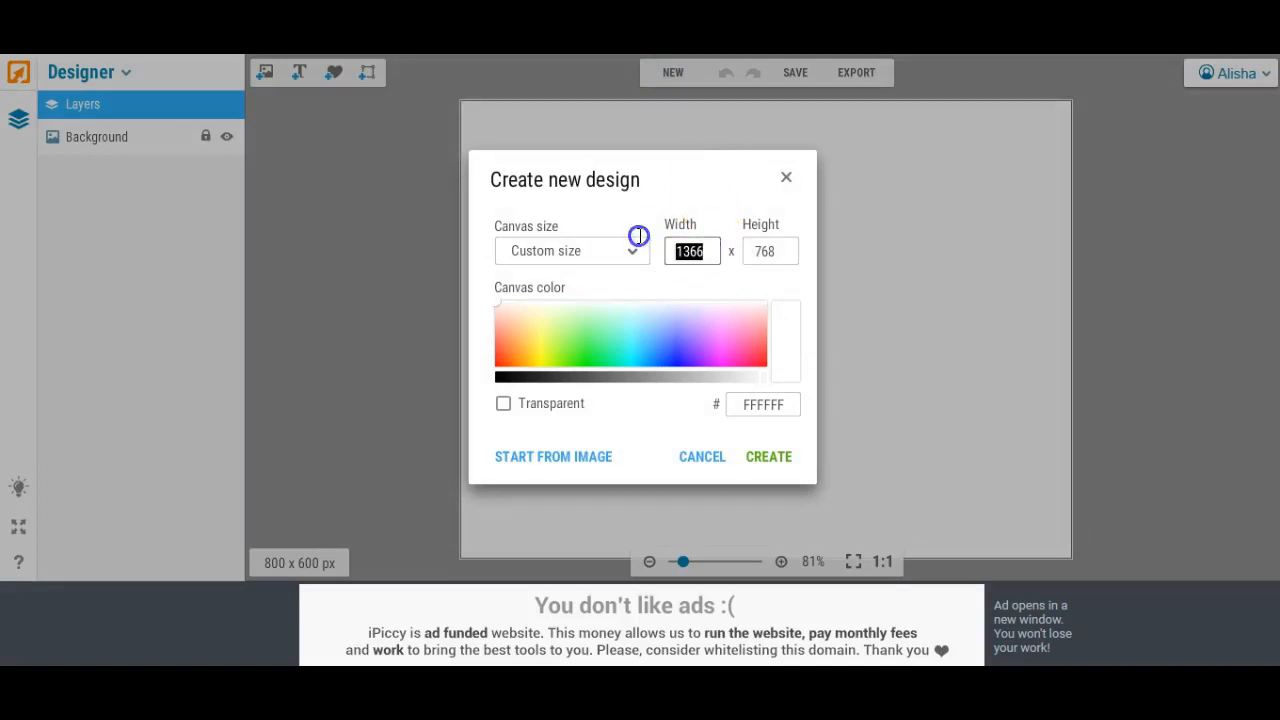
type("1500")
left_click_drag(775, 245, 706, 249)
type("1500")
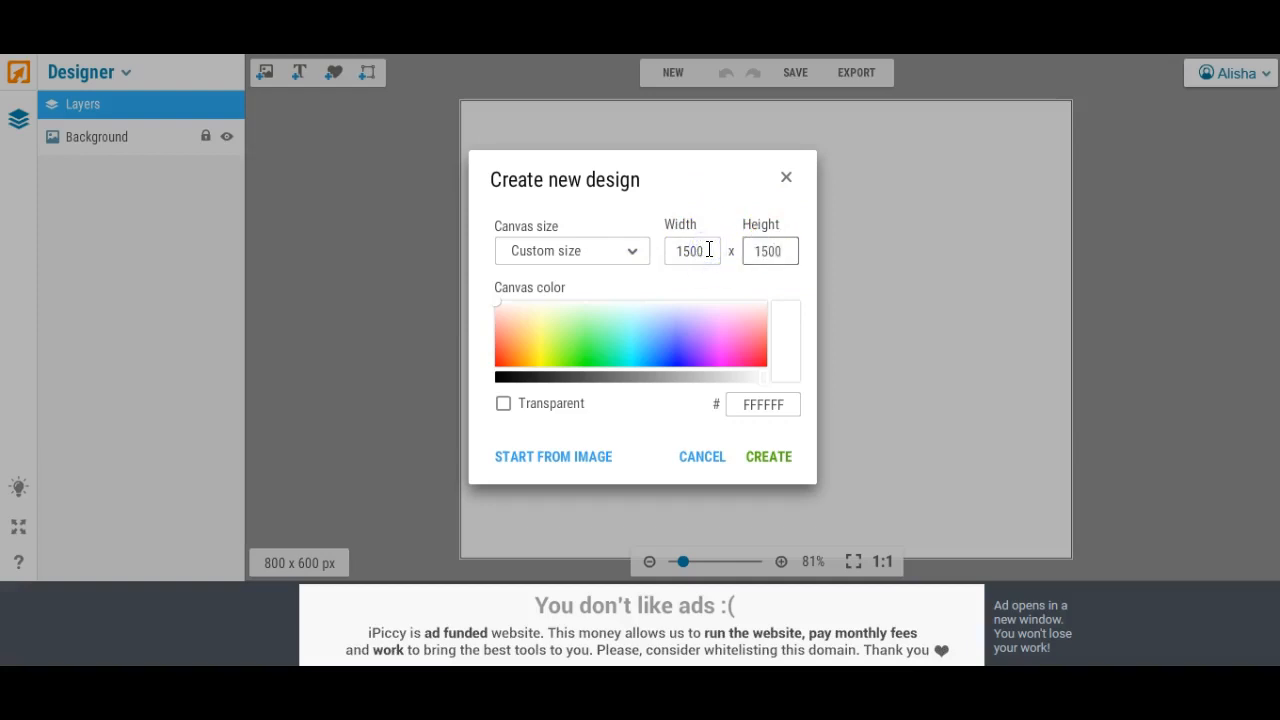
left_click(772, 460)
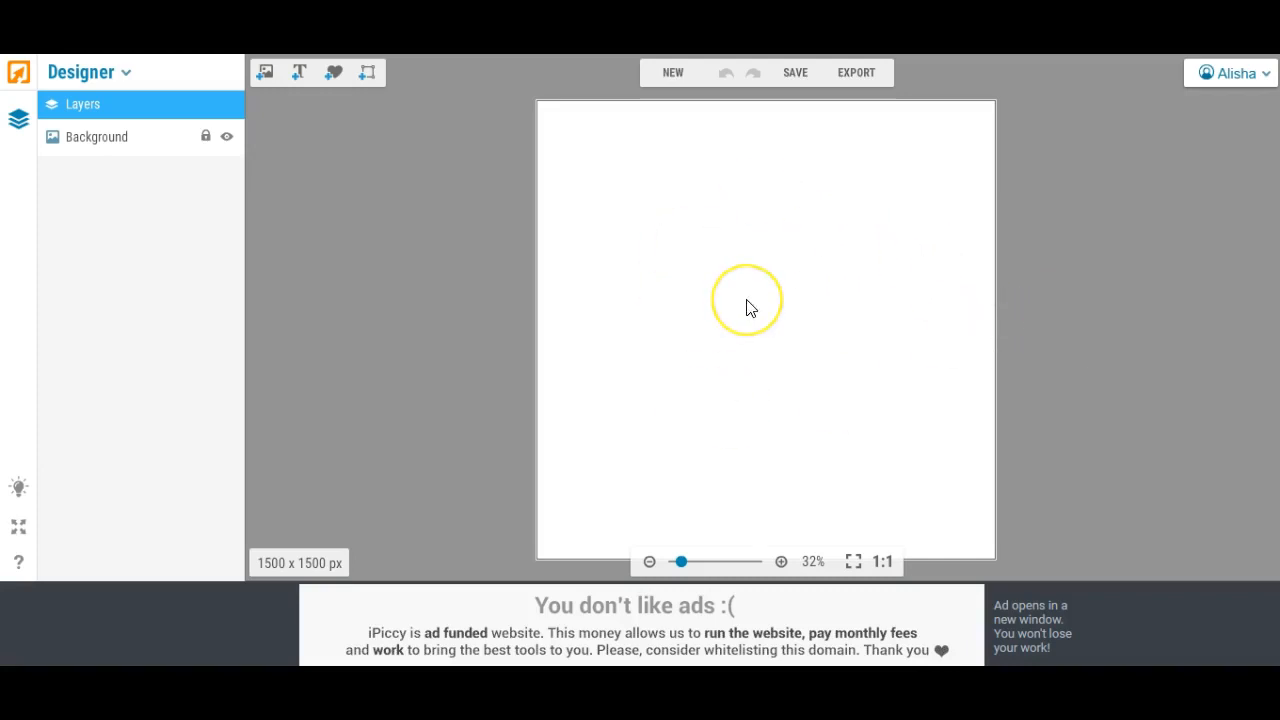
Step: Create a new 1500 x 1500 px design with an aqua canvas color (3FF8FF)
left_click(670, 80)
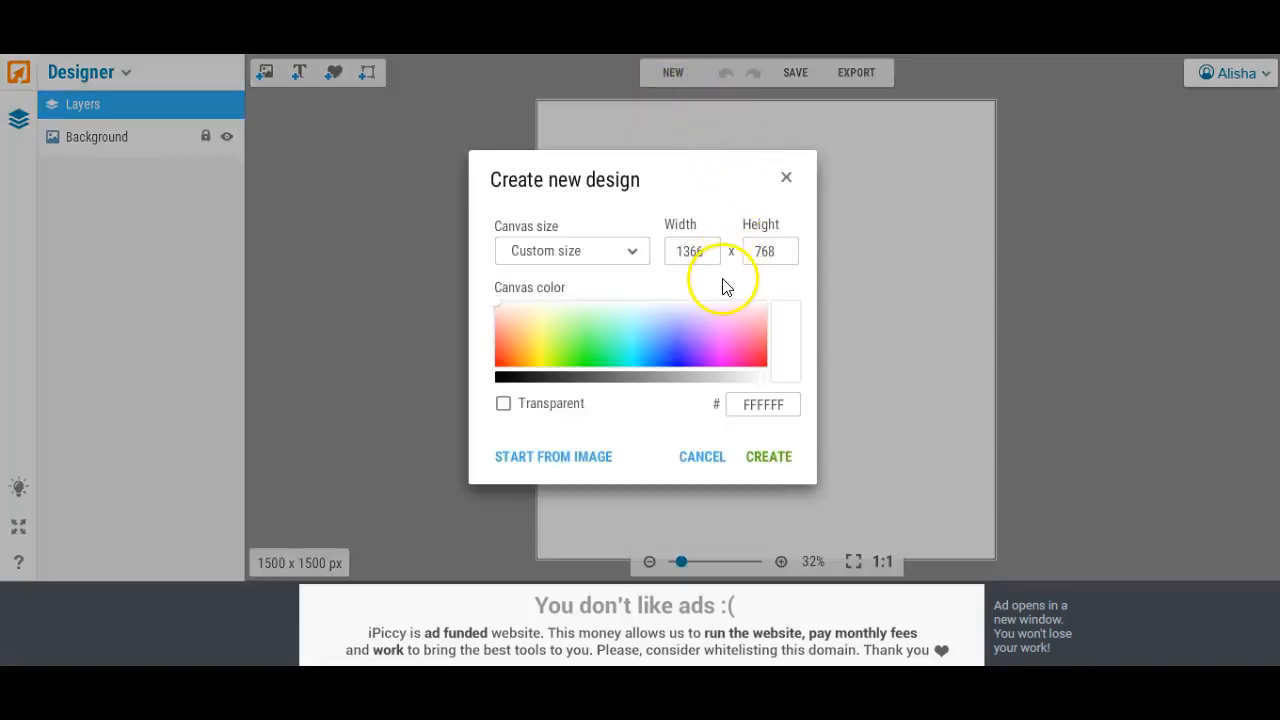
double_click(711, 248)
type("1500")
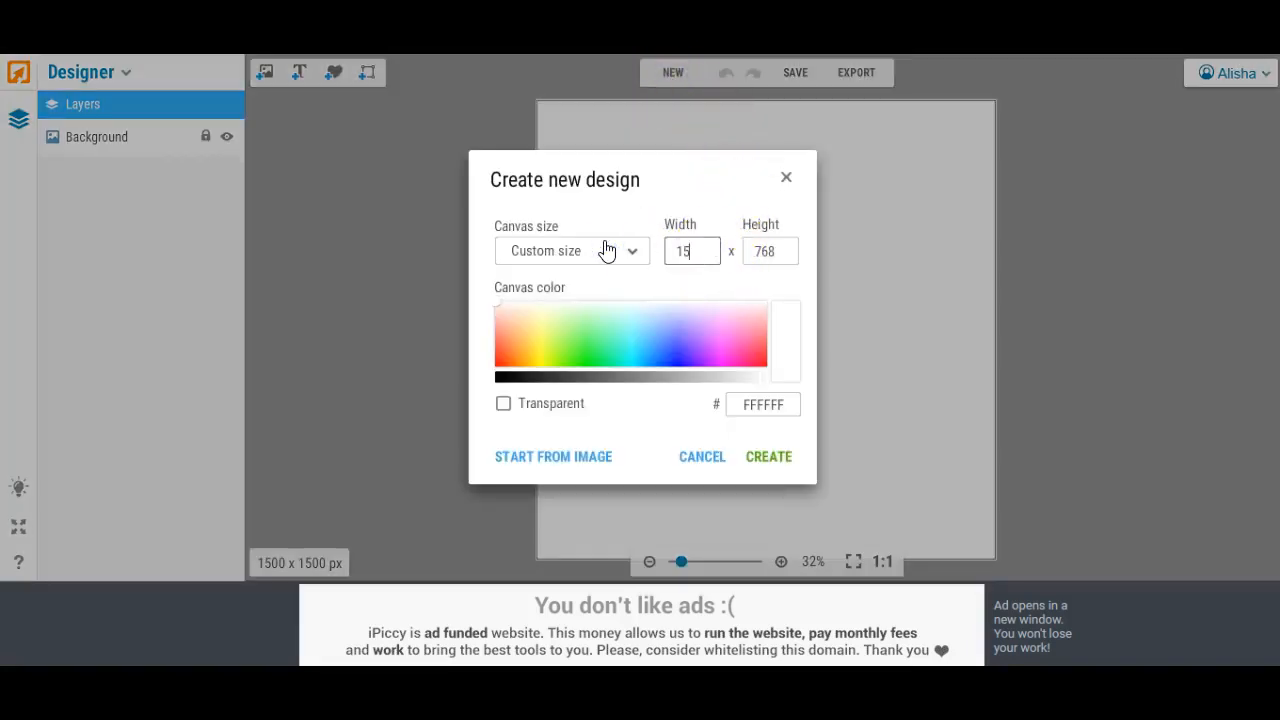
double_click(766, 251)
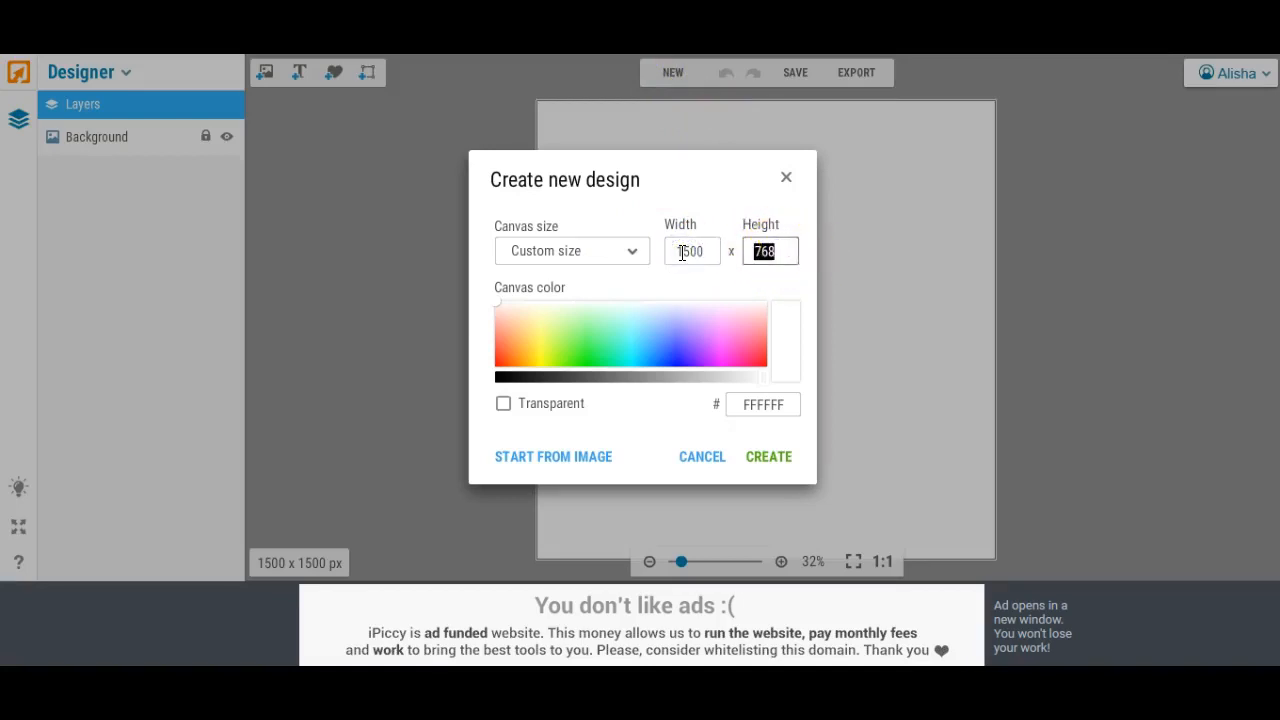
type("1500")
left_click(690, 277)
left_click(631, 325)
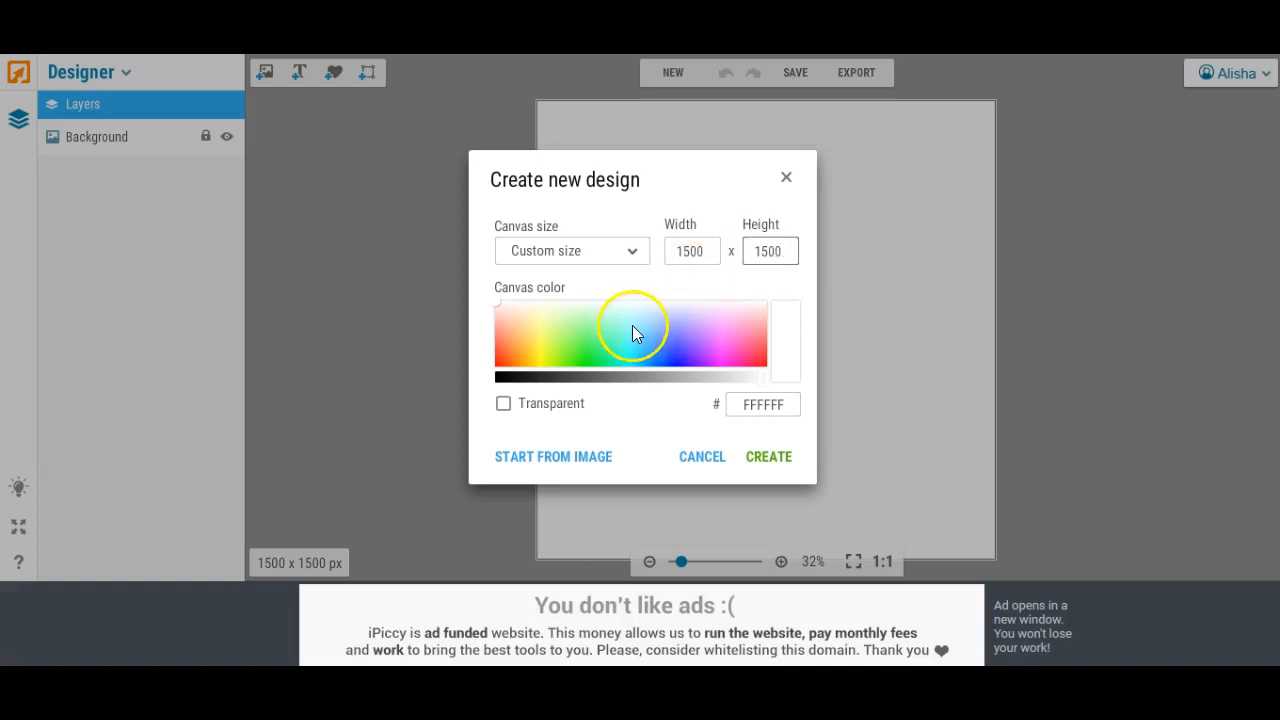
left_click_drag(630, 324, 632, 350)
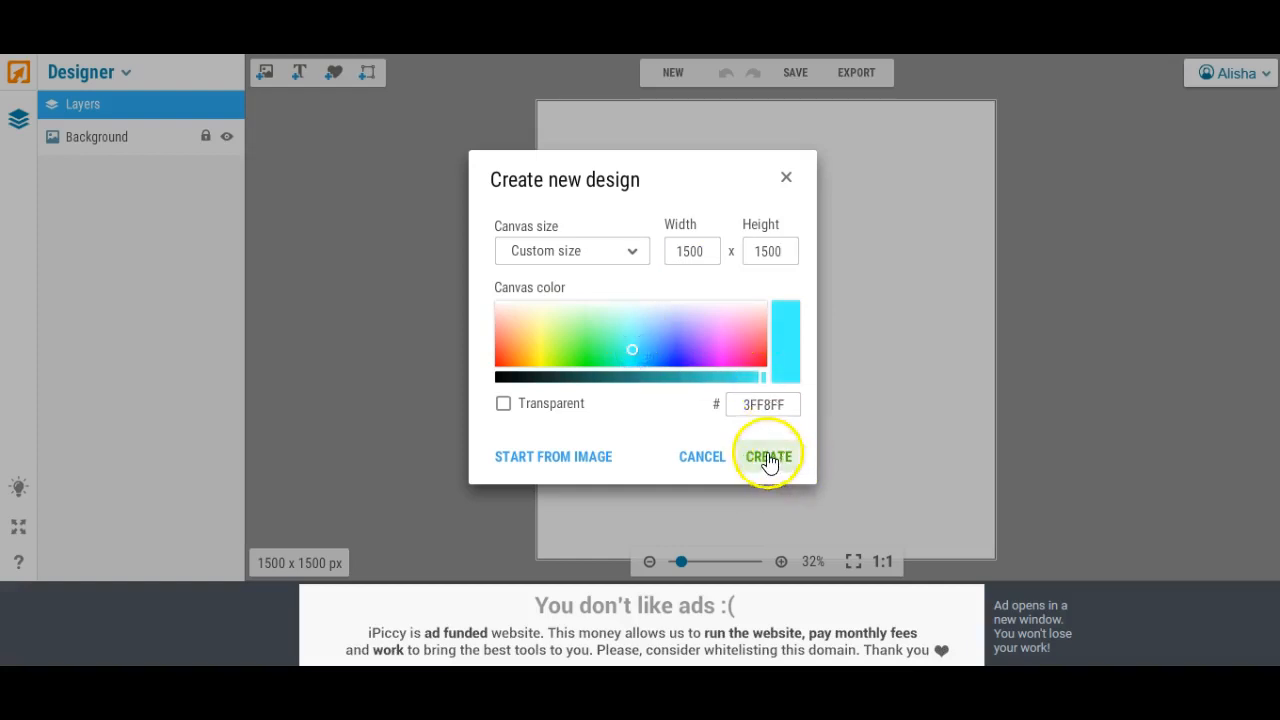
left_click(767, 457)
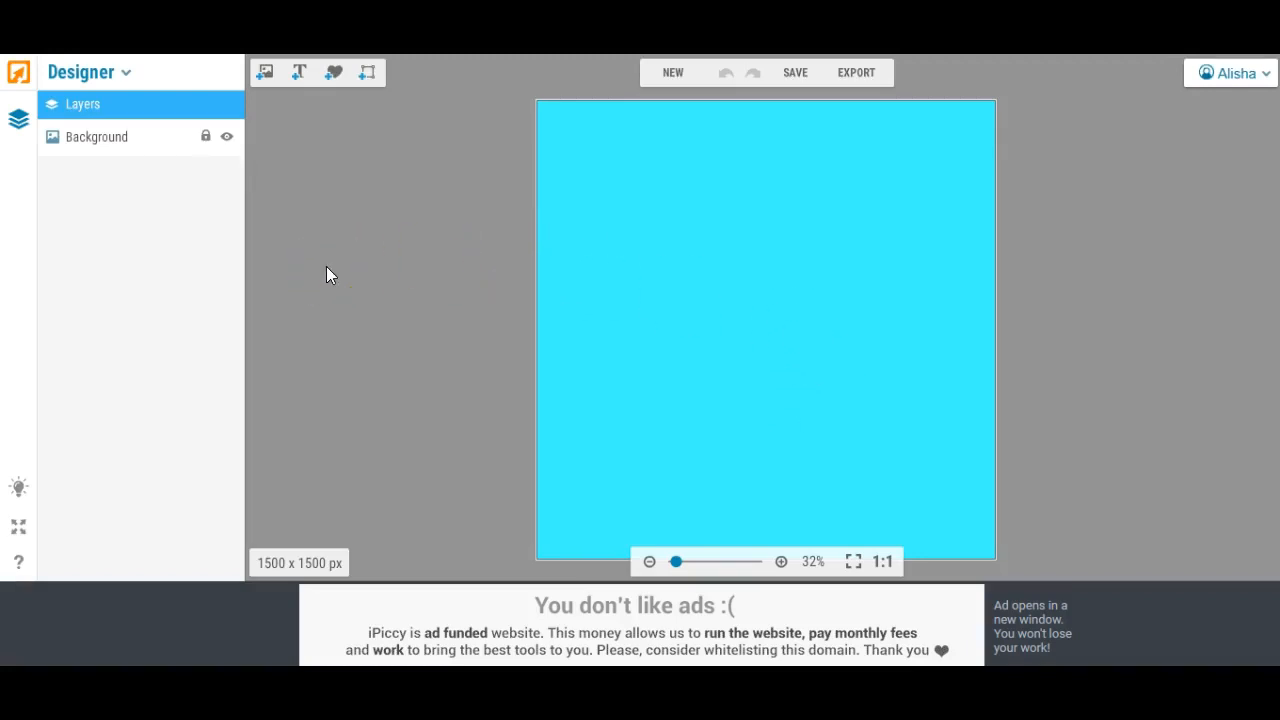
Step: Save the design to the computer as a .jpg named aqua at the Highest quality
left_click(796, 72)
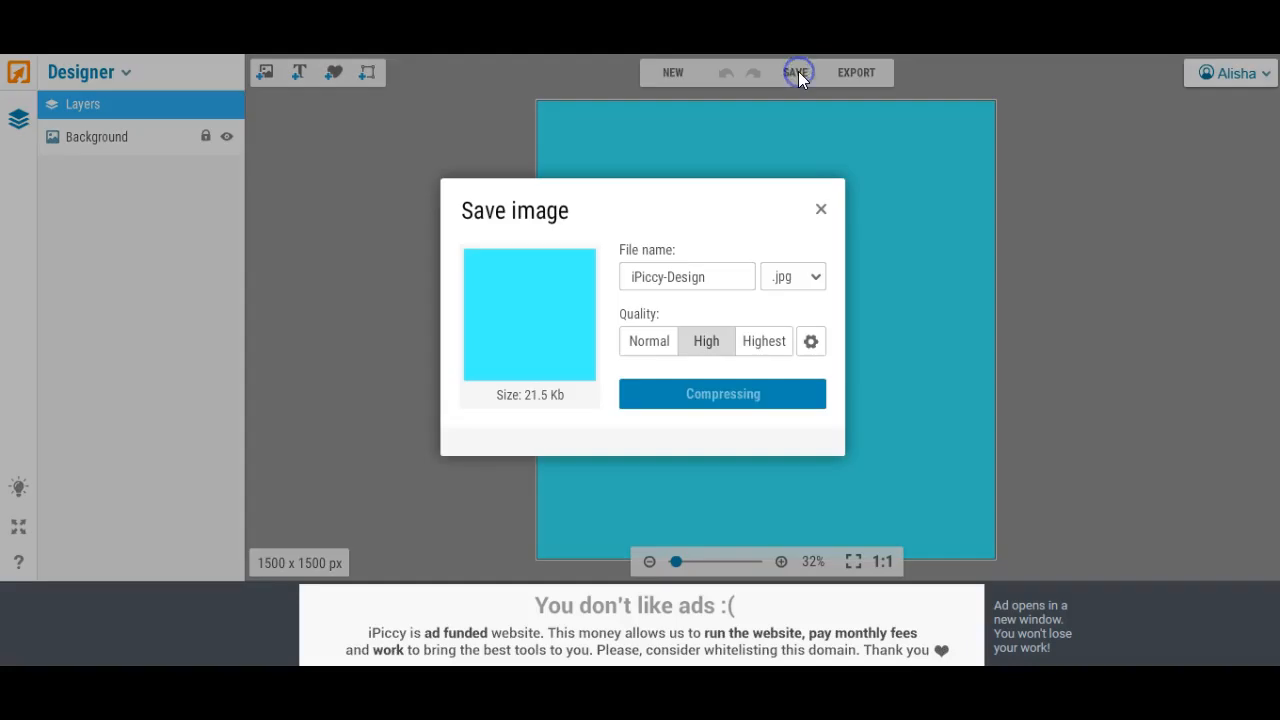
left_click(764, 342)
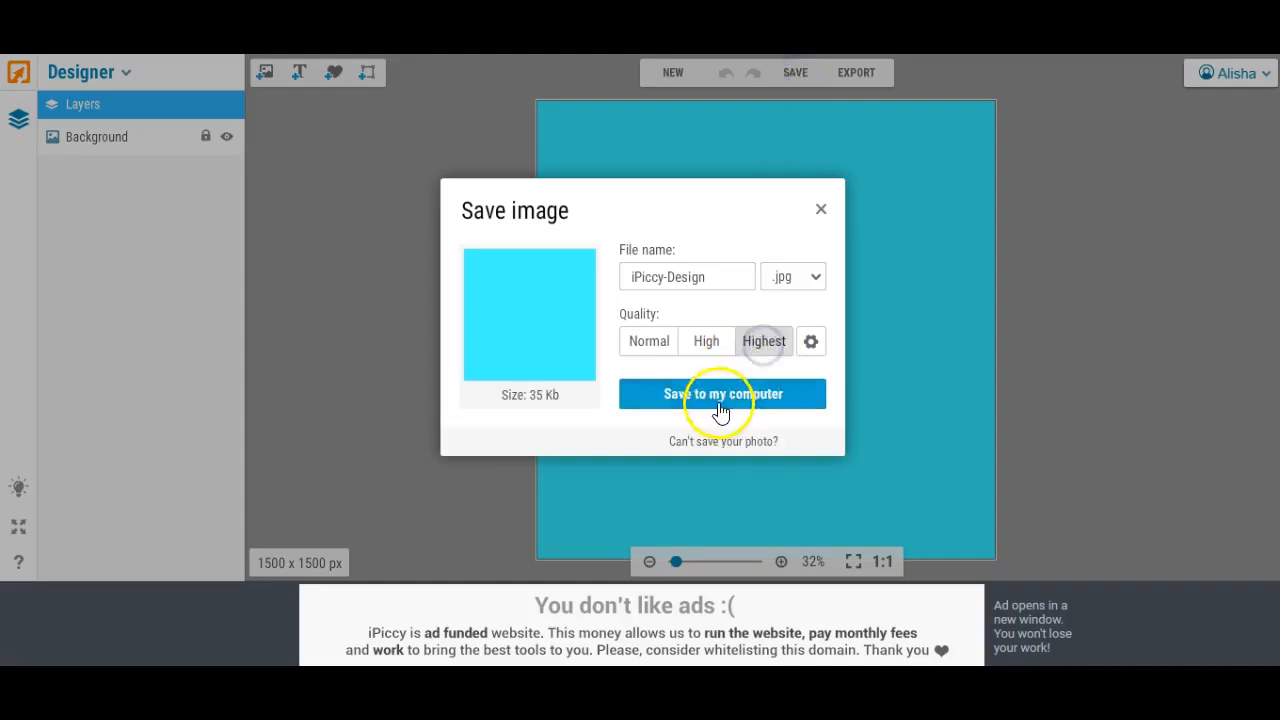
left_click_drag(711, 279, 537, 277)
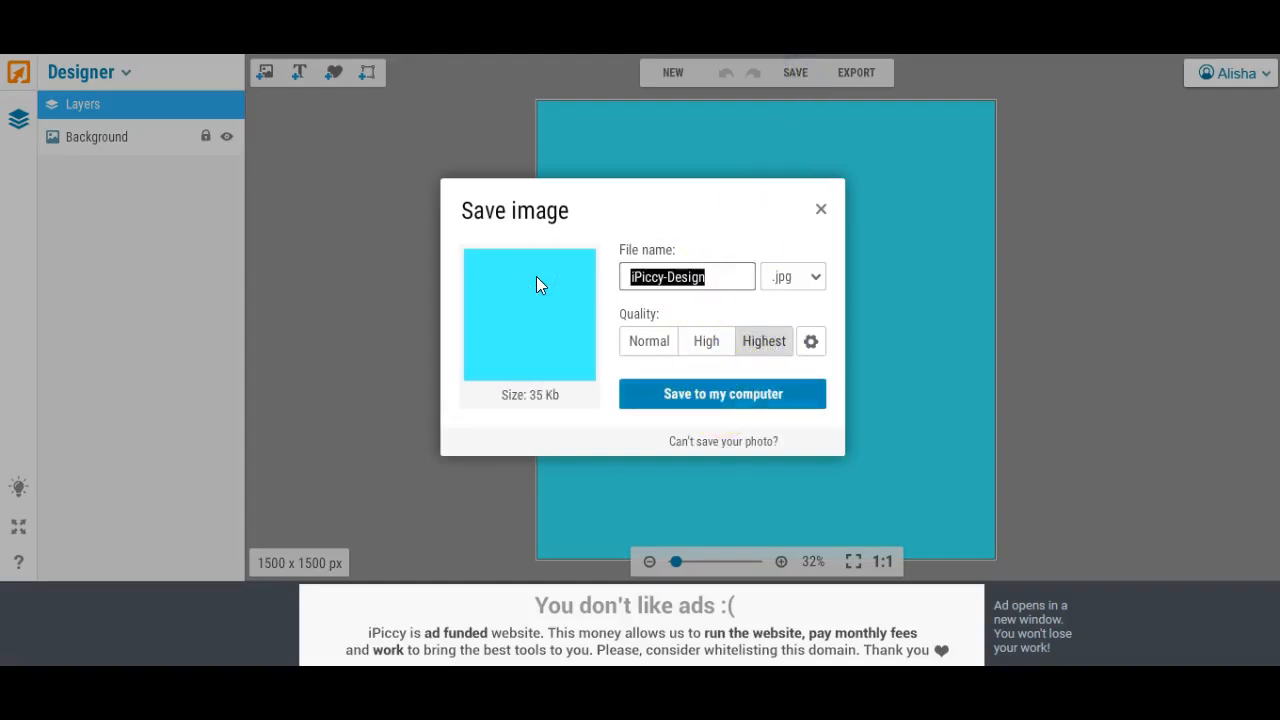
type("aqua")
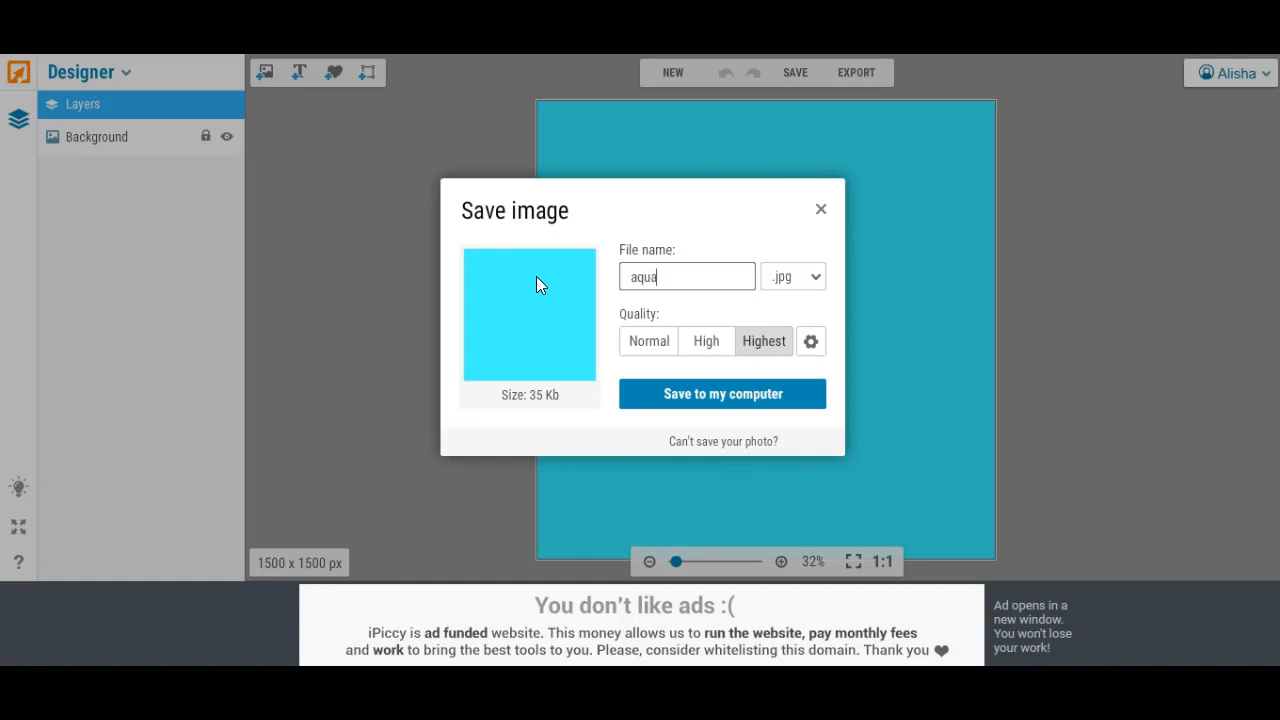
left_click(709, 400)
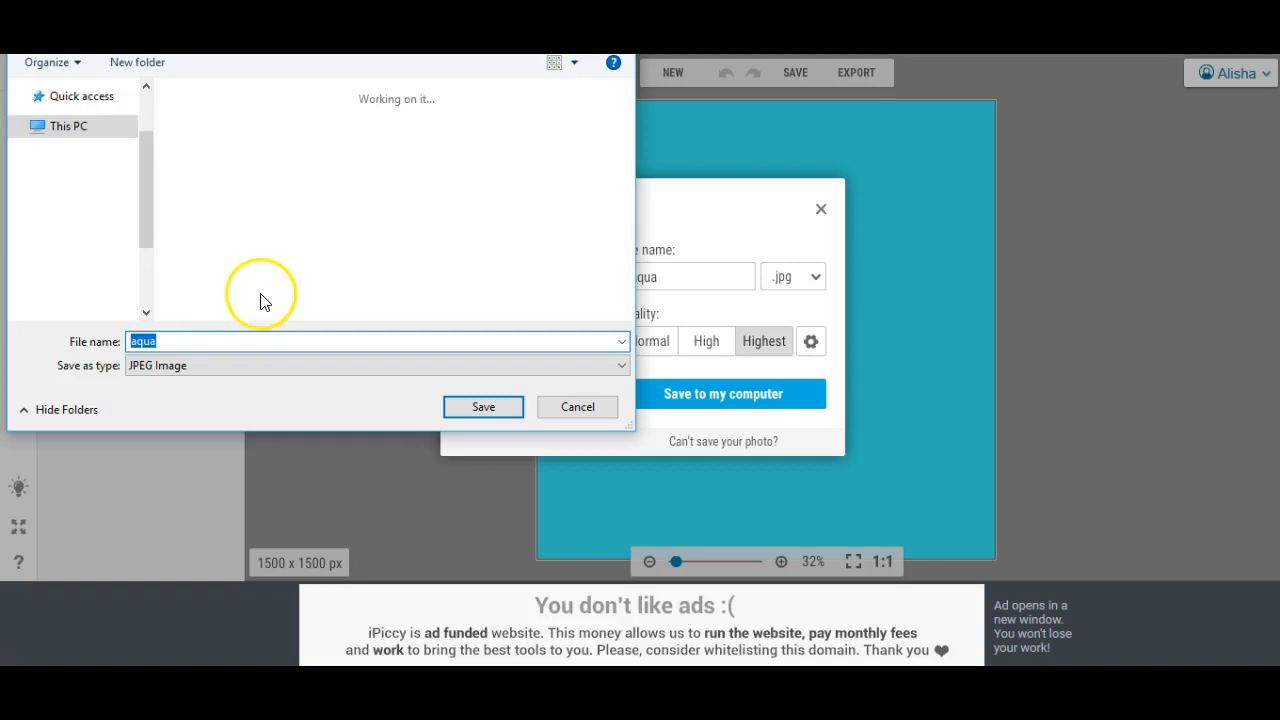
left_click_drag(145, 160, 157, 71)
left_click(80, 128)
left_click(486, 406)
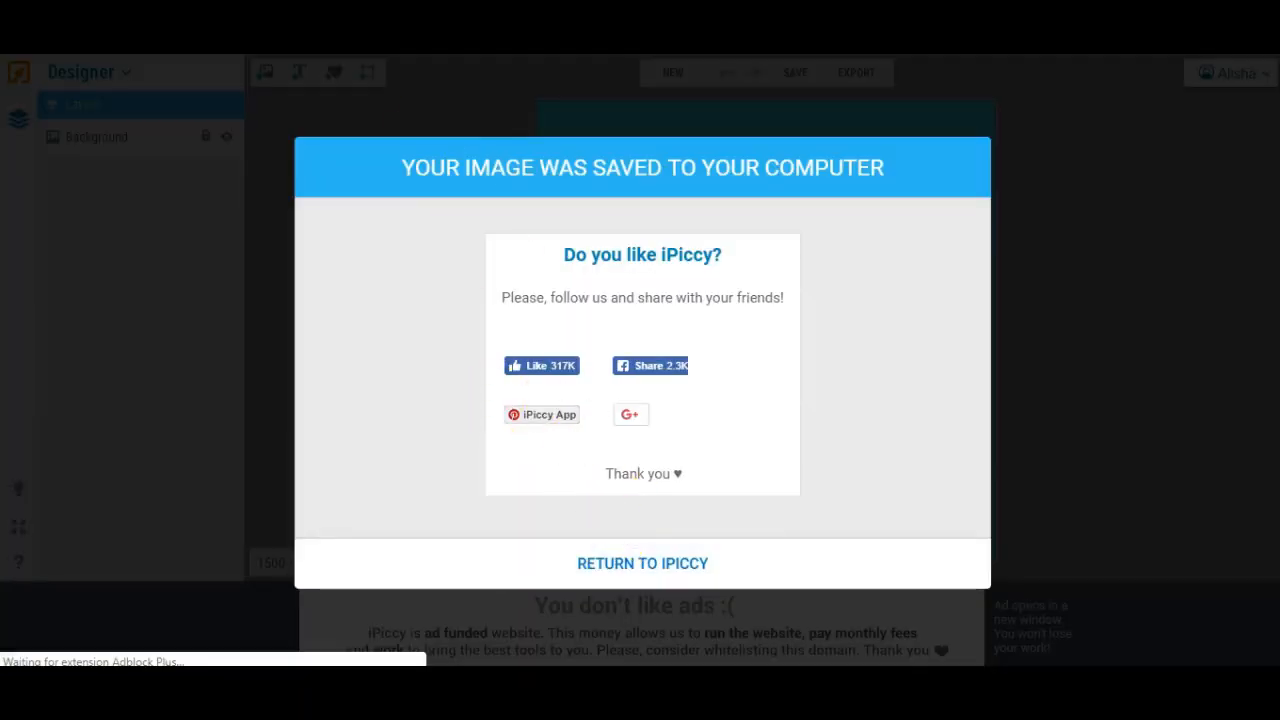
Step: Close the designer without keeping the open design and open the photo editor from the iPiccy home page
key("ctrl+w")
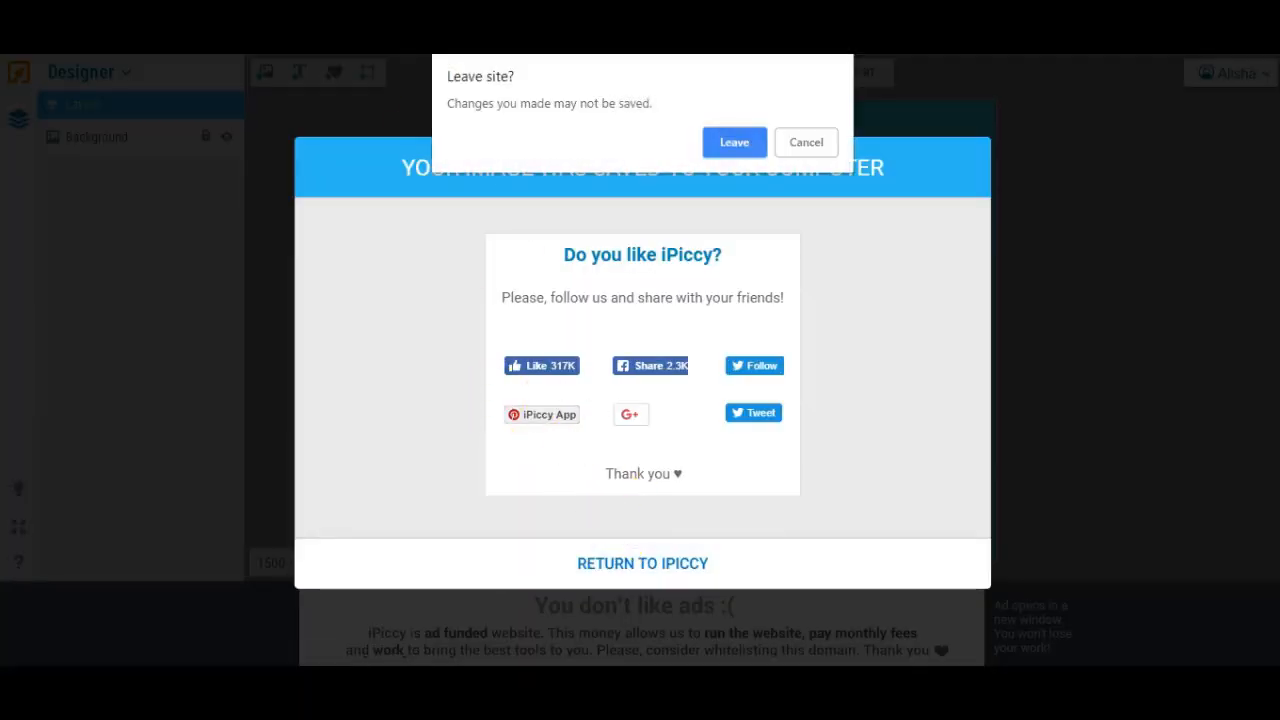
left_click(736, 142)
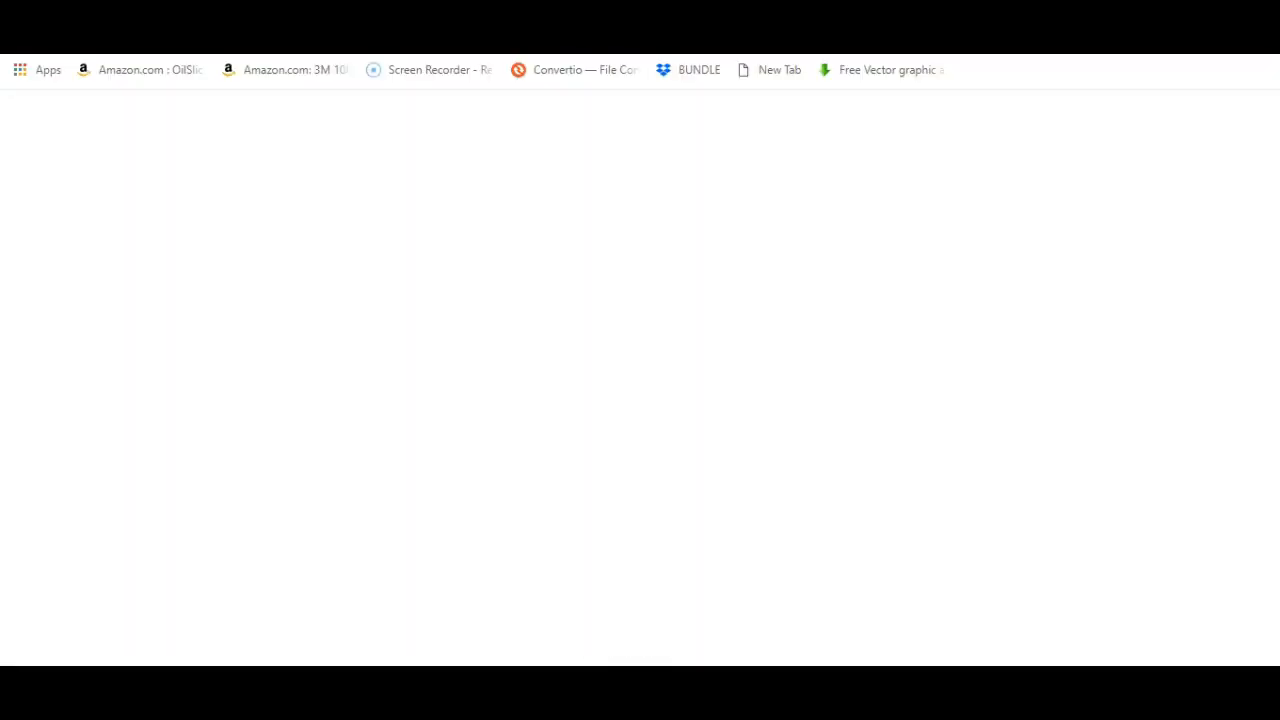
left_click(304, 222)
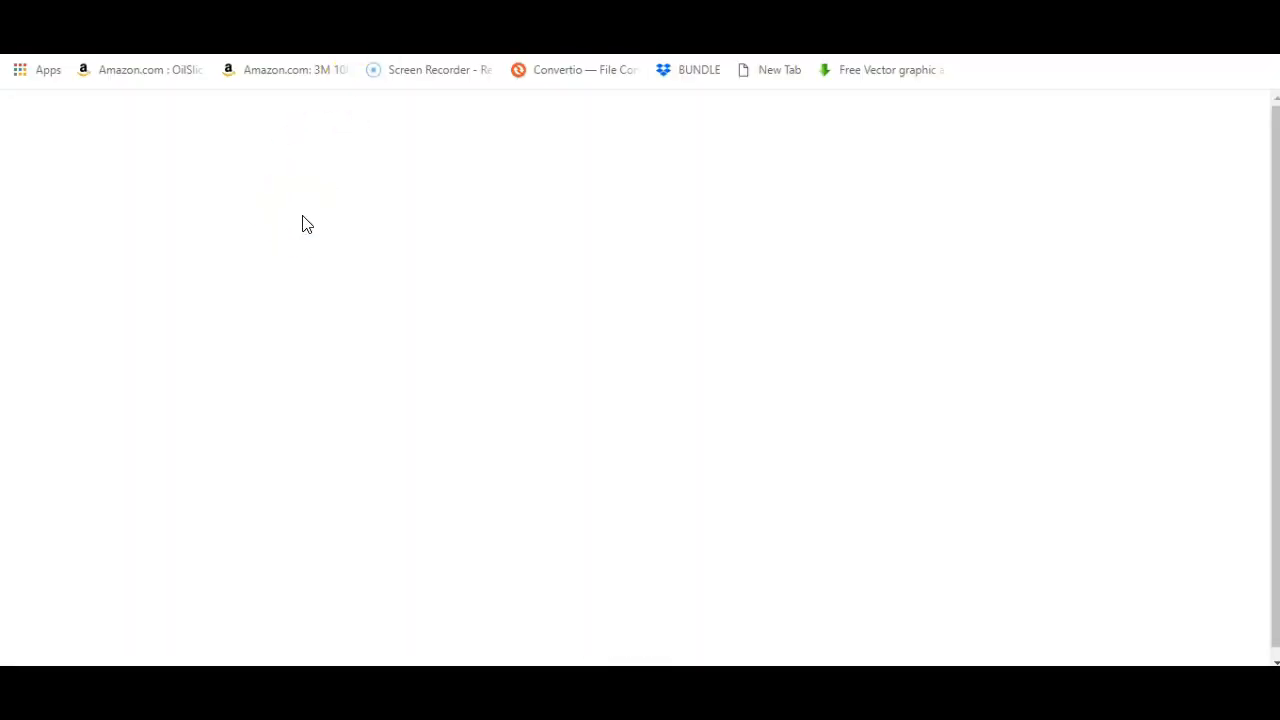
left_click(457, 492)
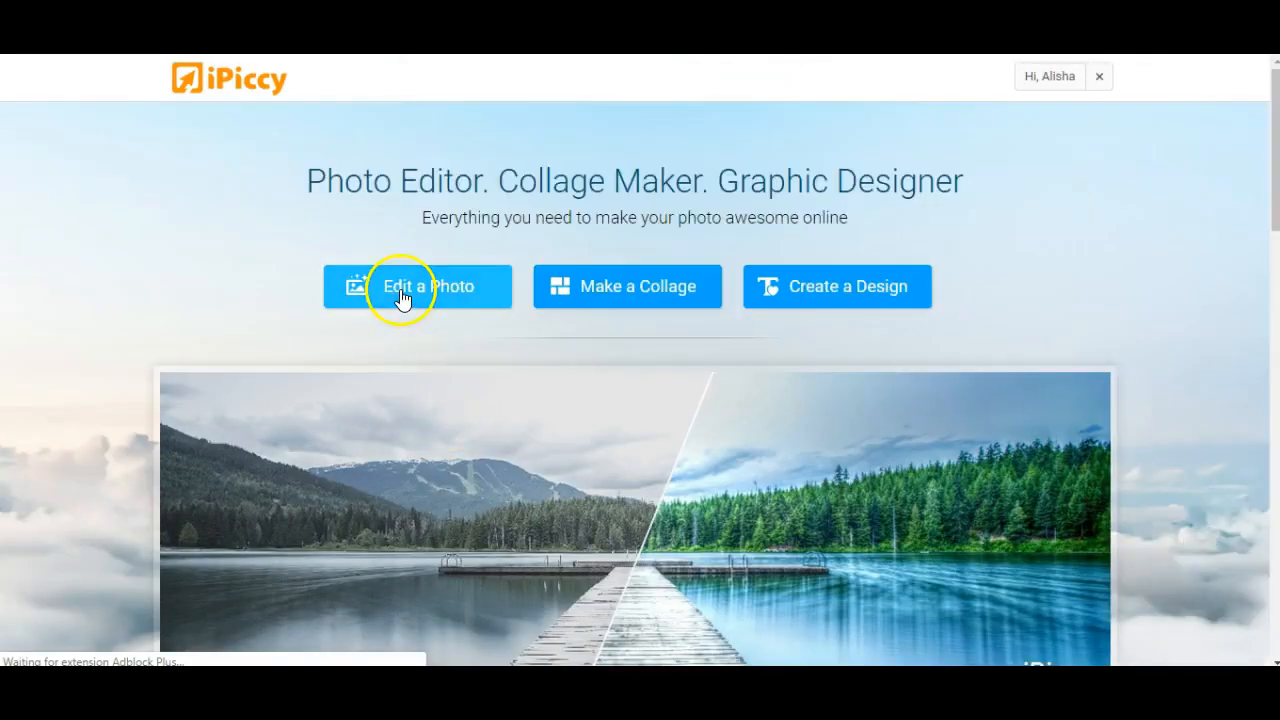
left_click(402, 296)
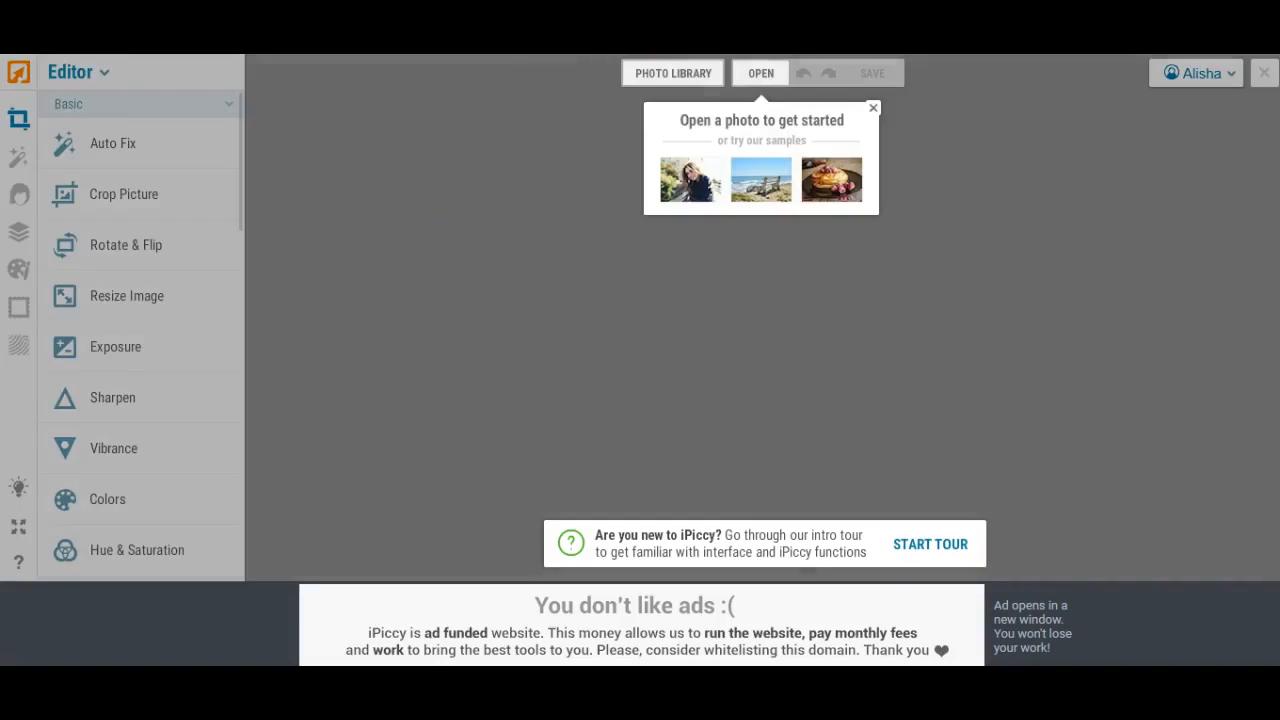
Step: Add the saved aqua image to the photo library and open it for editing
left_click(668, 75)
left_click(128, 134)
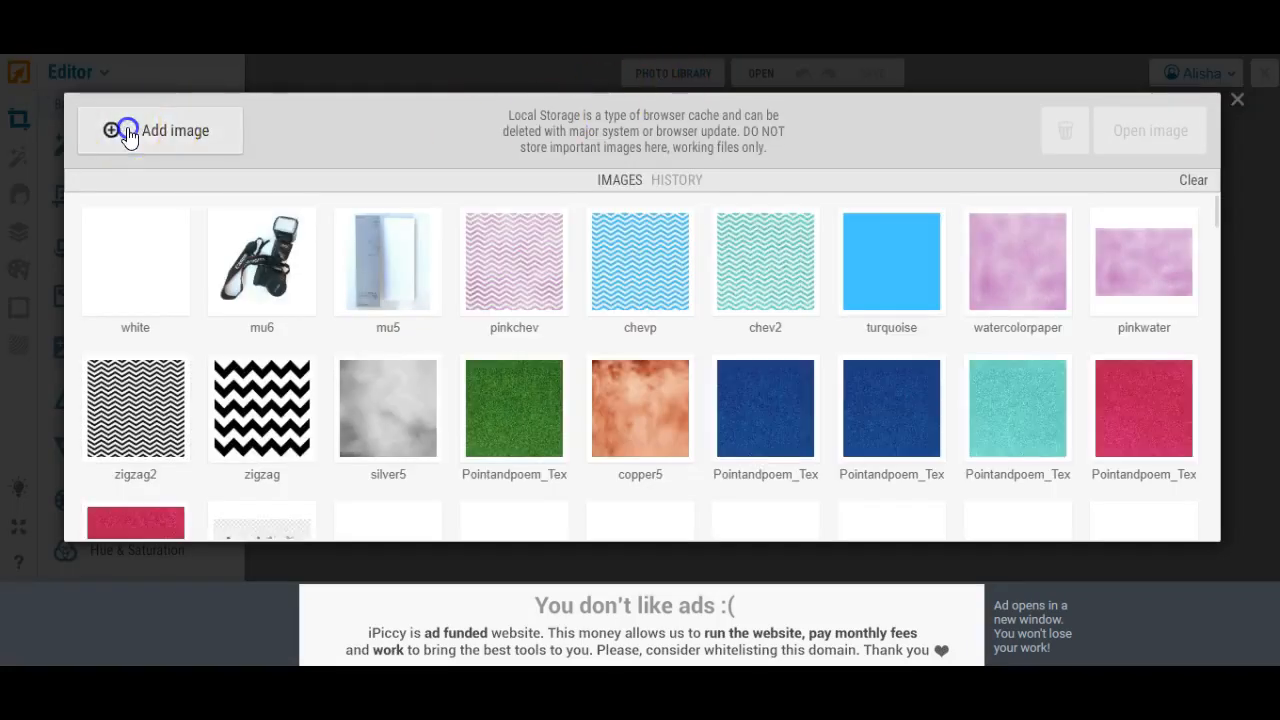
double_click(279, 340)
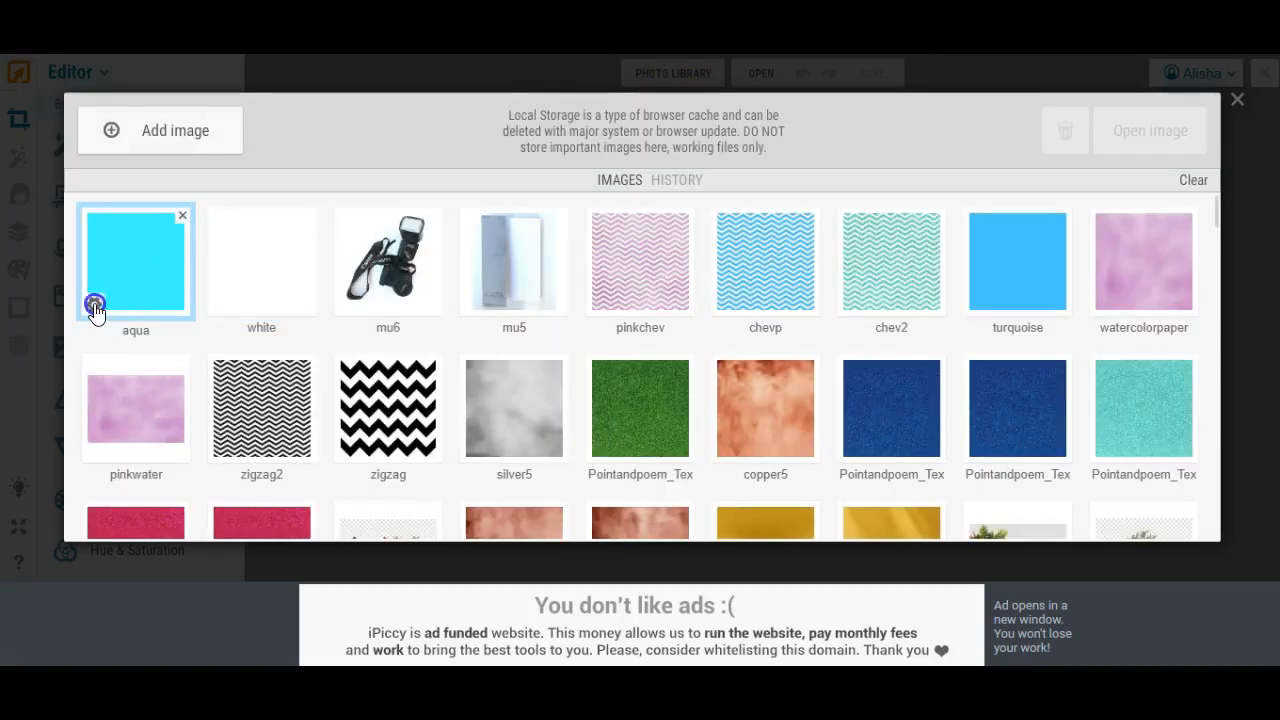
left_click(94, 306)
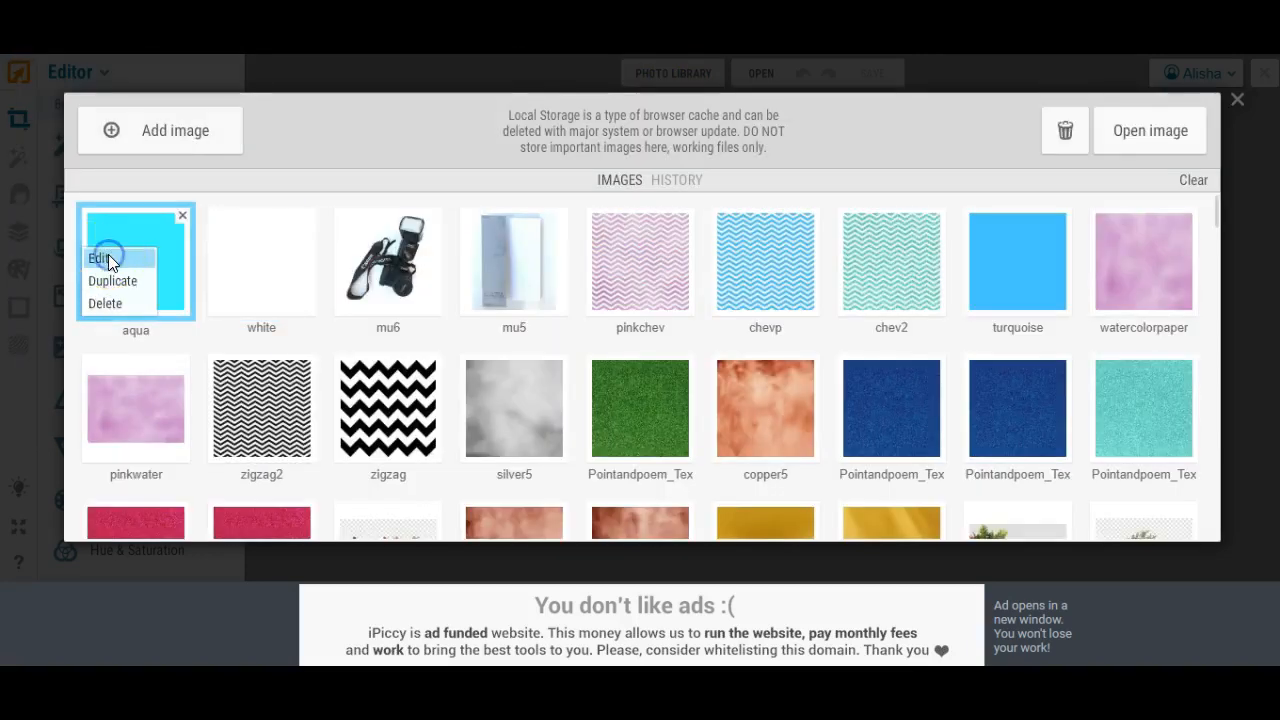
left_click(103, 259)
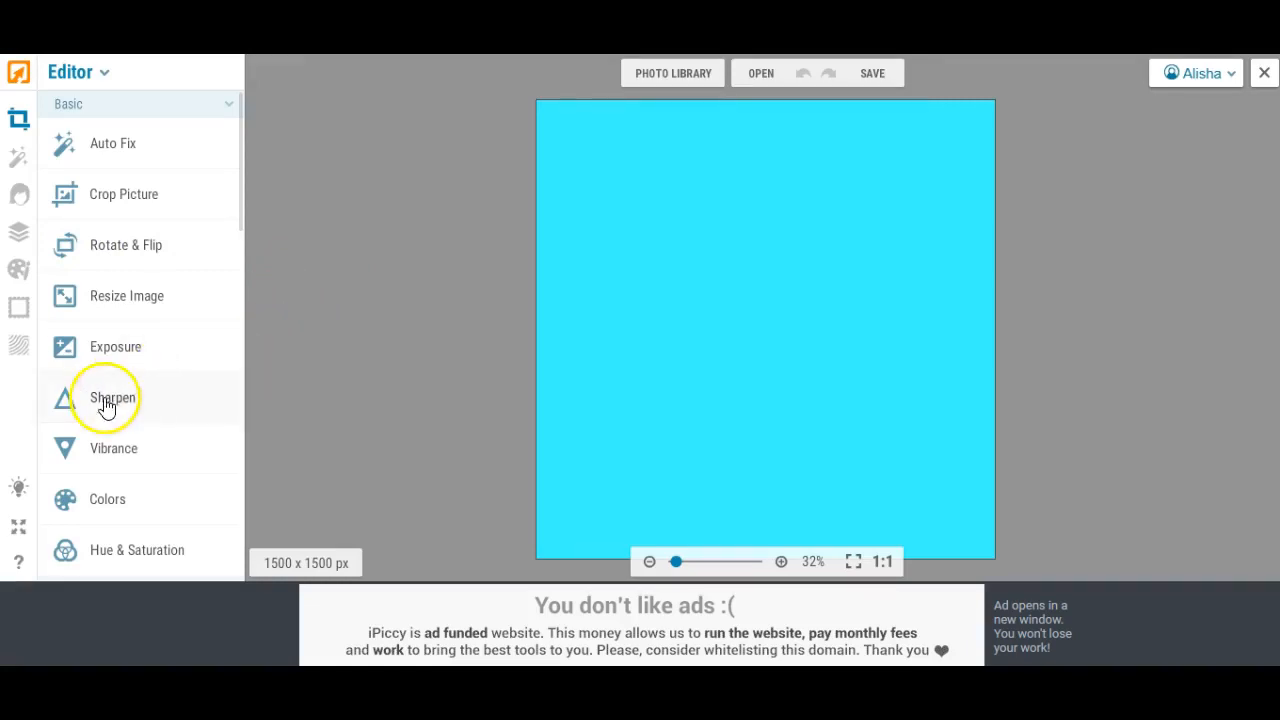
Step: Lay the first Grunge texture over the aqua image, compare its blend modes and keep Multiply
left_click(20, 355)
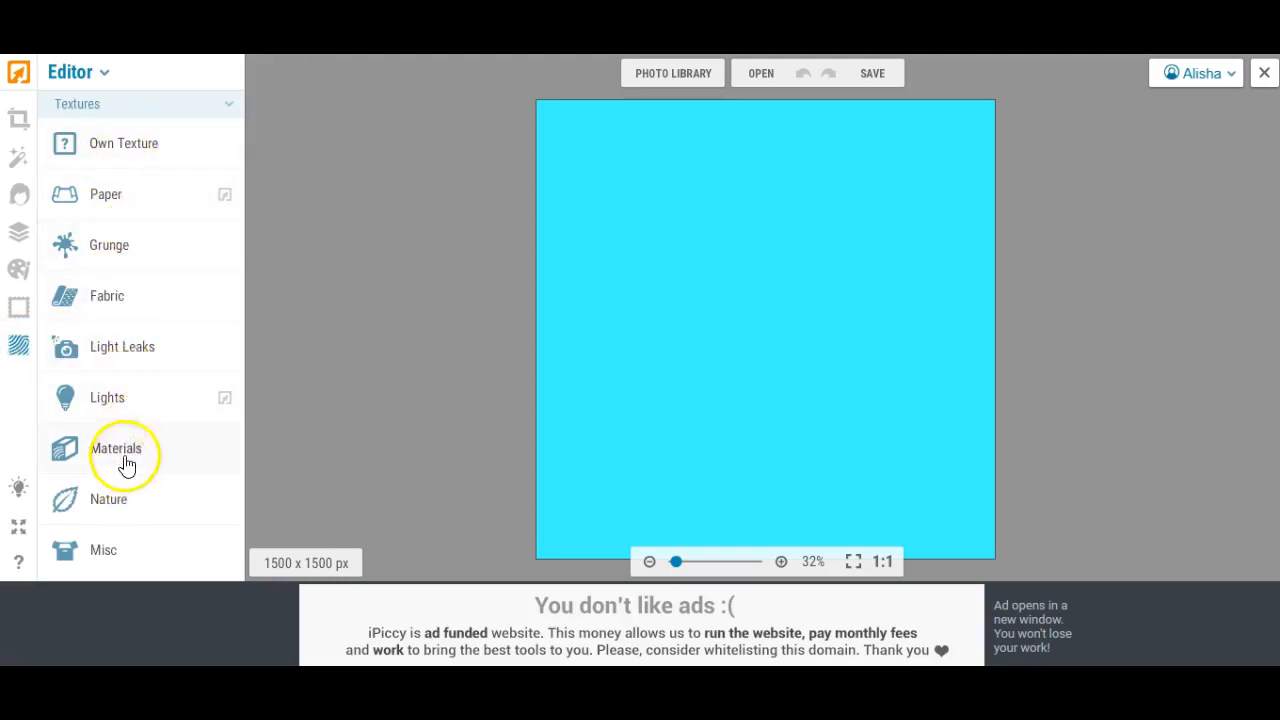
left_click(126, 252)
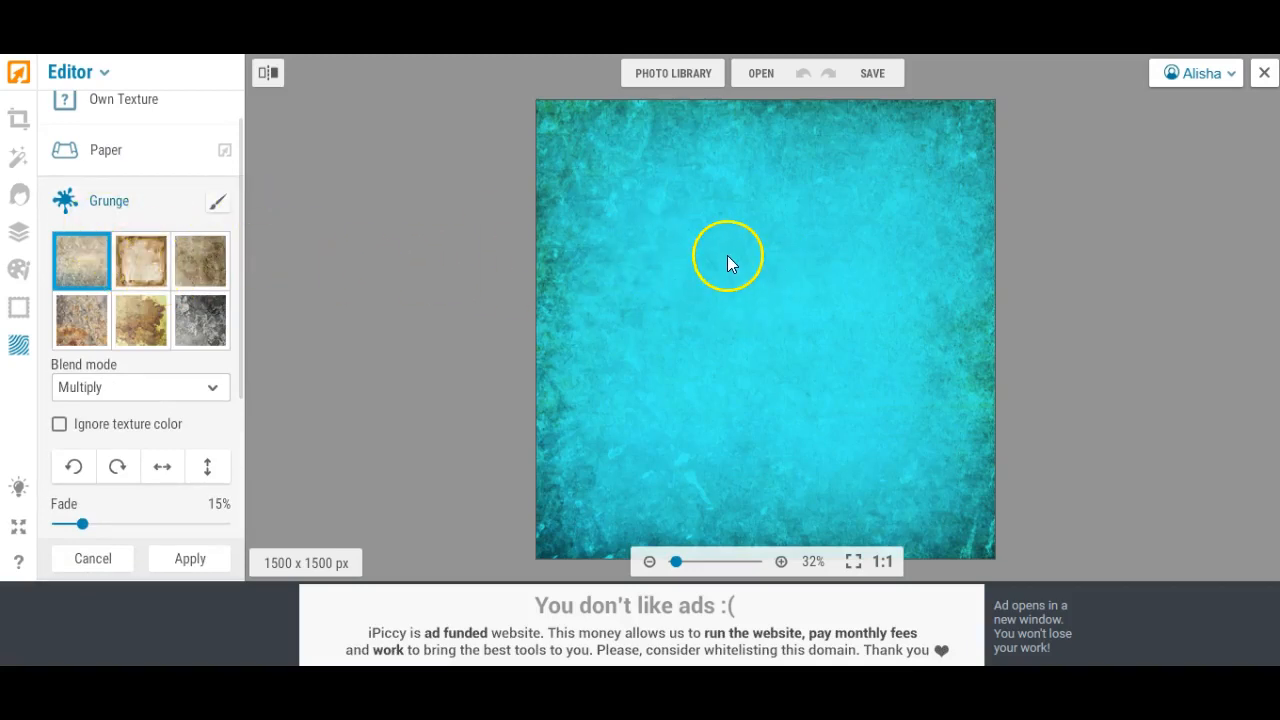
left_click(210, 389)
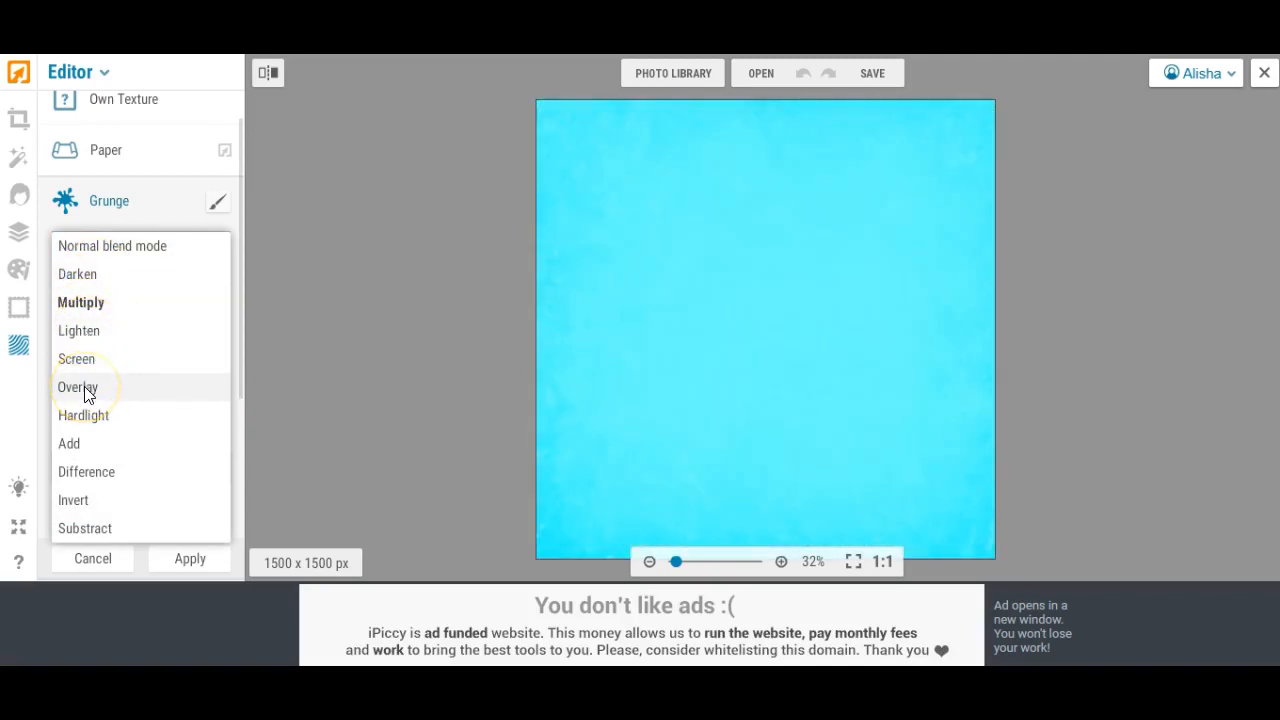
left_click(85, 418)
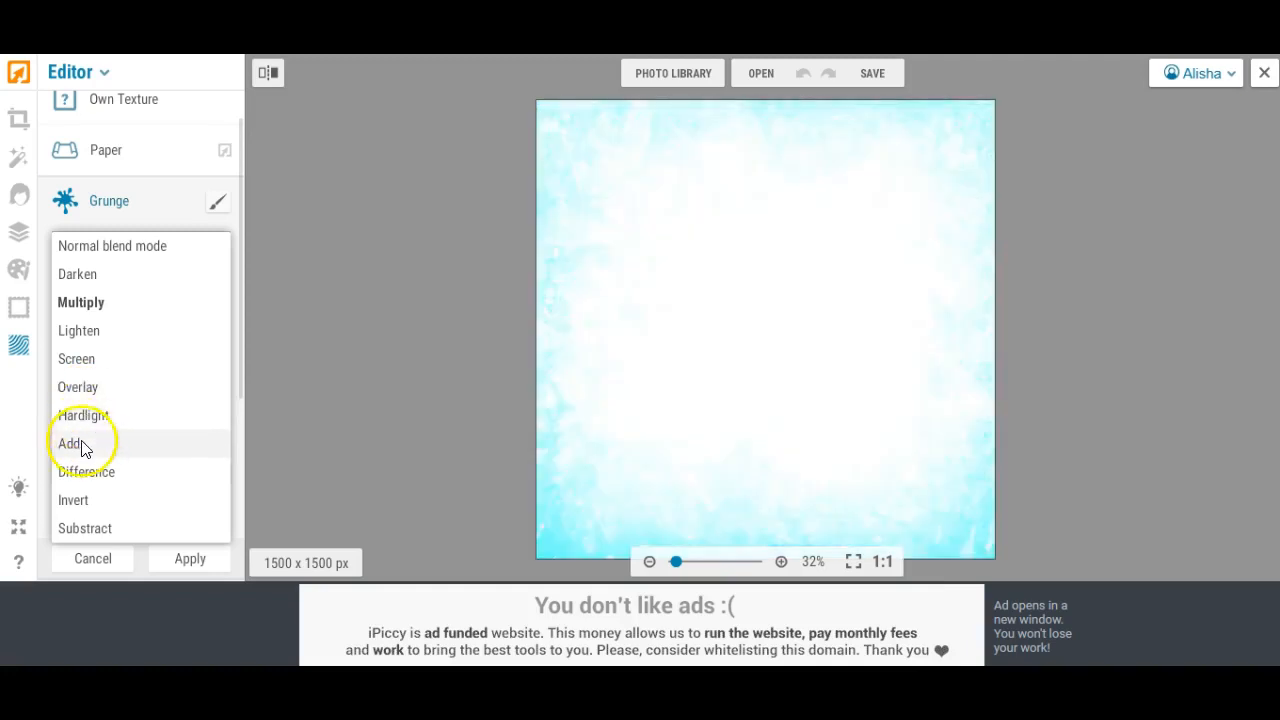
left_click(91, 305)
Step: Preview the other five Grunge textures on the aqua image and reselect the first one
left_click(143, 262)
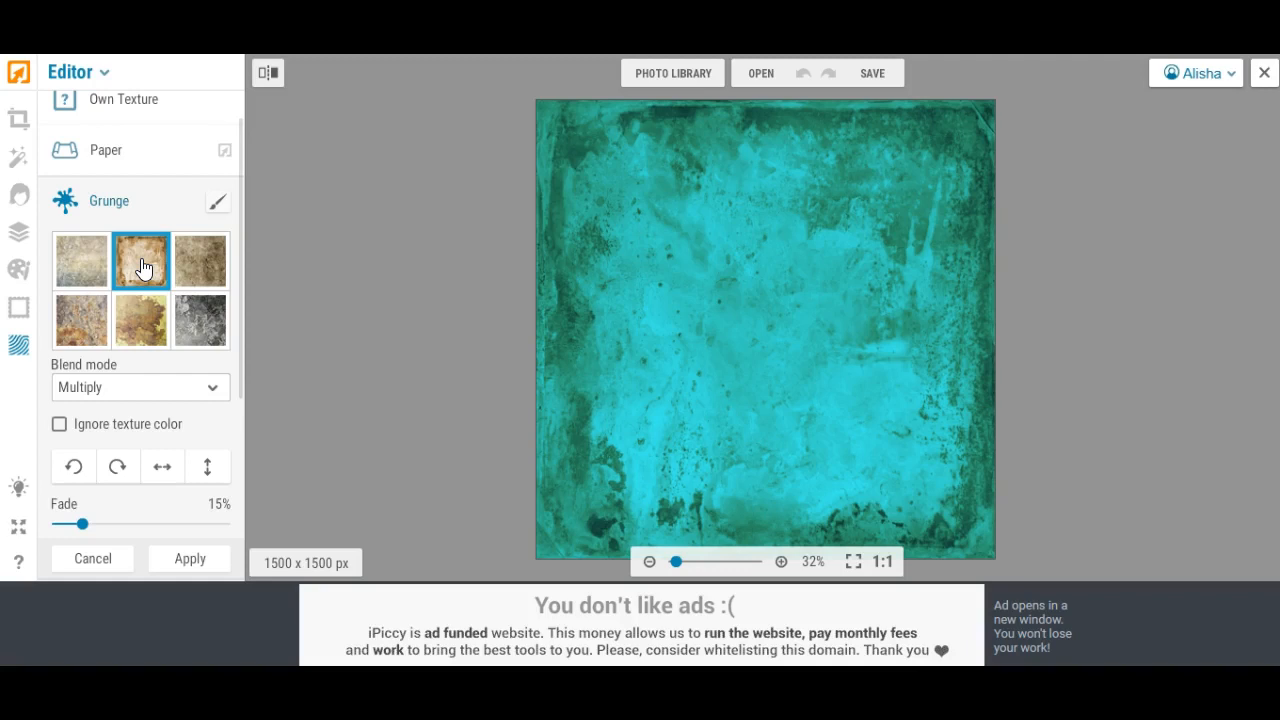
left_click(193, 263)
left_click(143, 263)
left_click(217, 272)
left_click(203, 270)
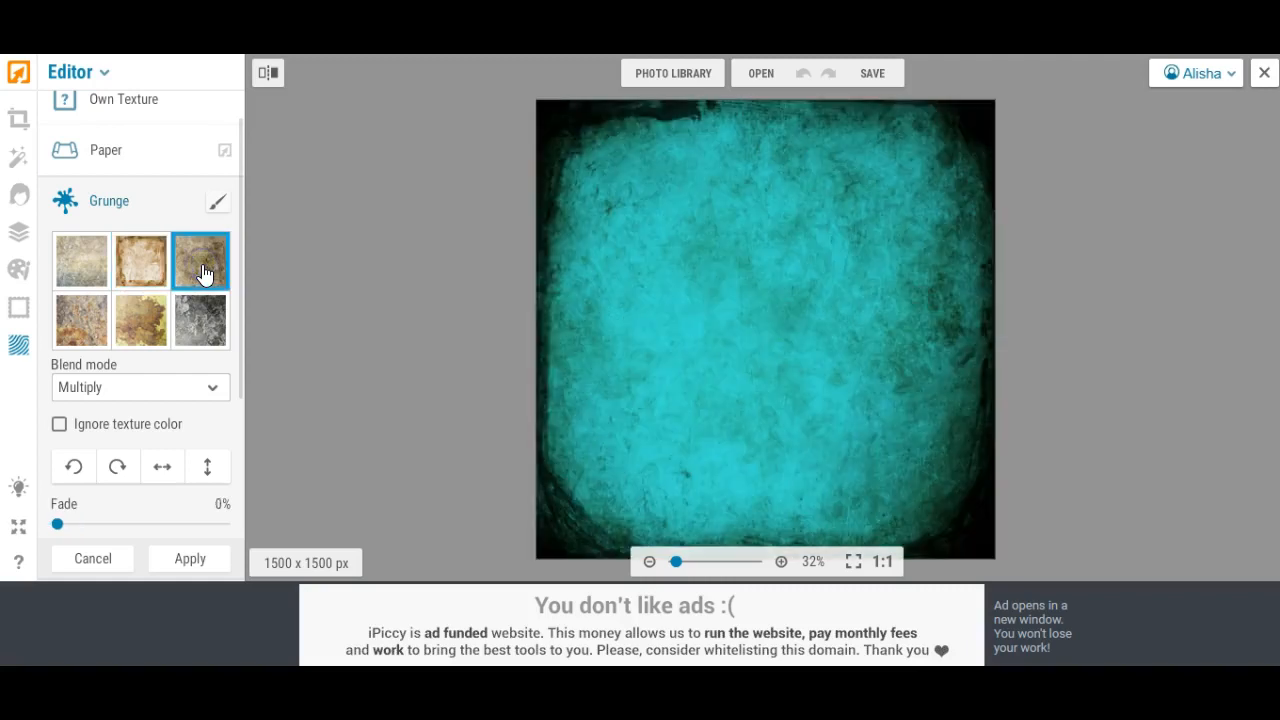
left_click(75, 322)
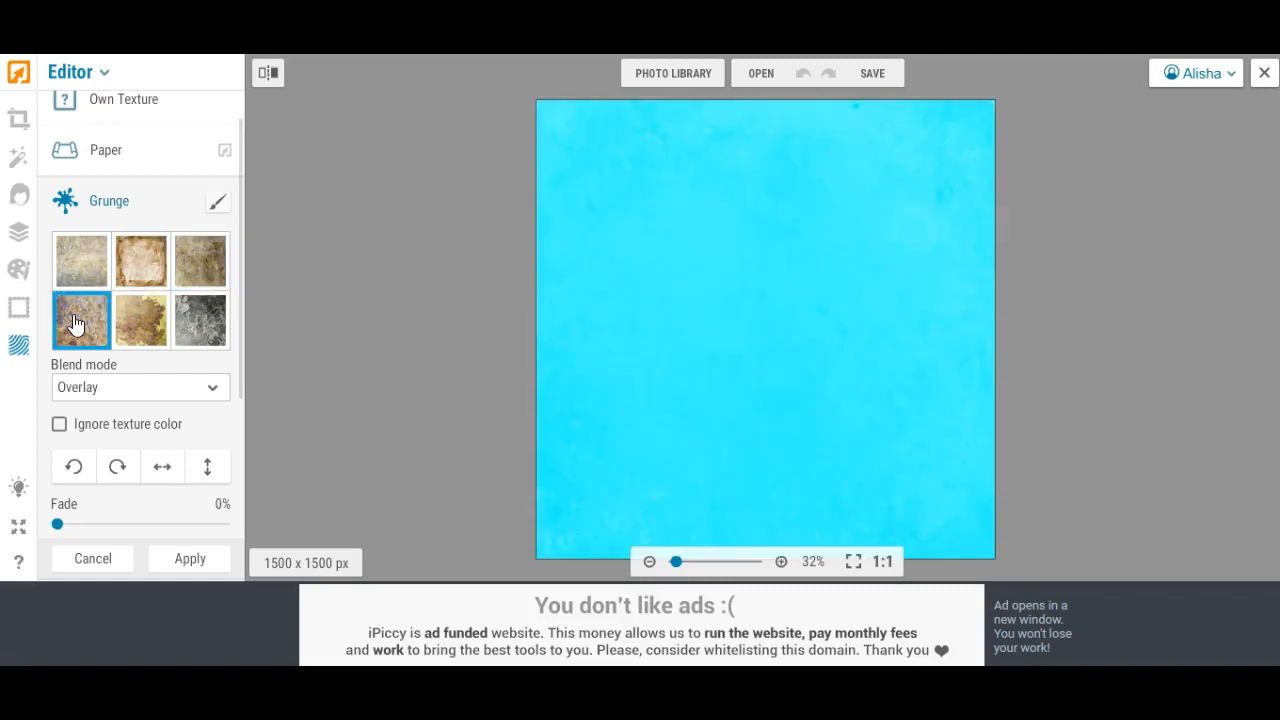
left_click(140, 320)
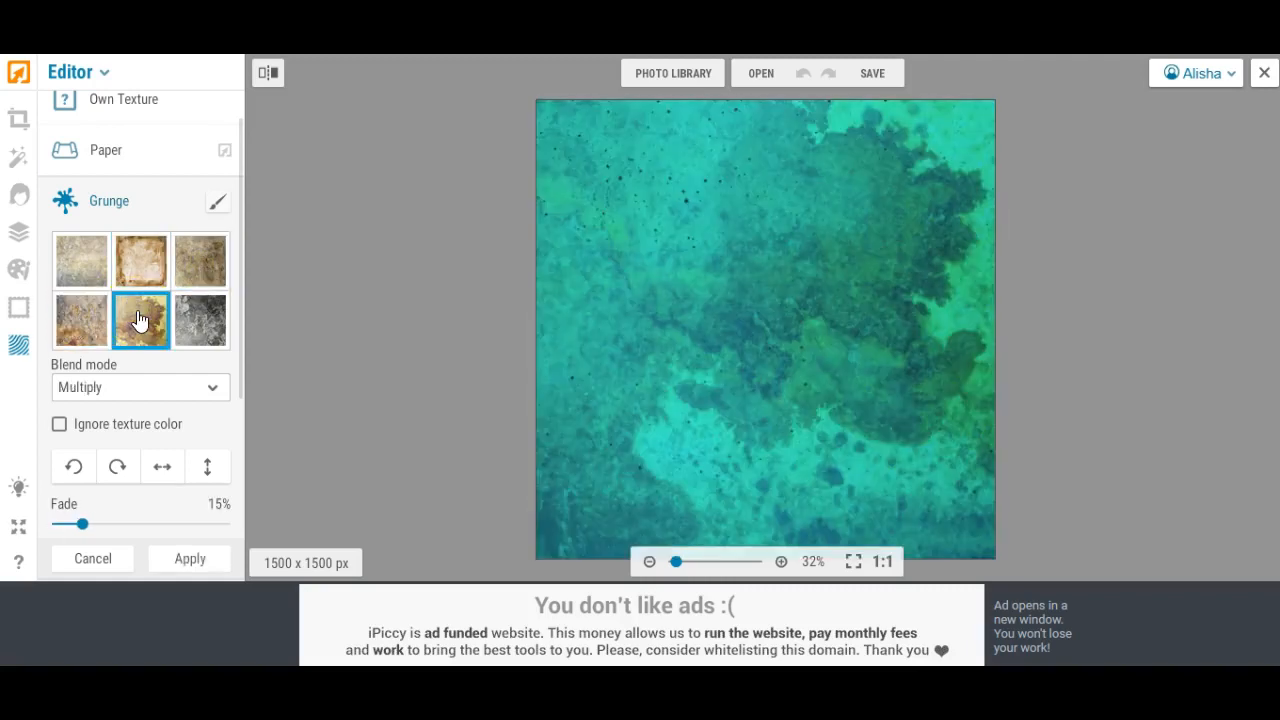
left_click(204, 321)
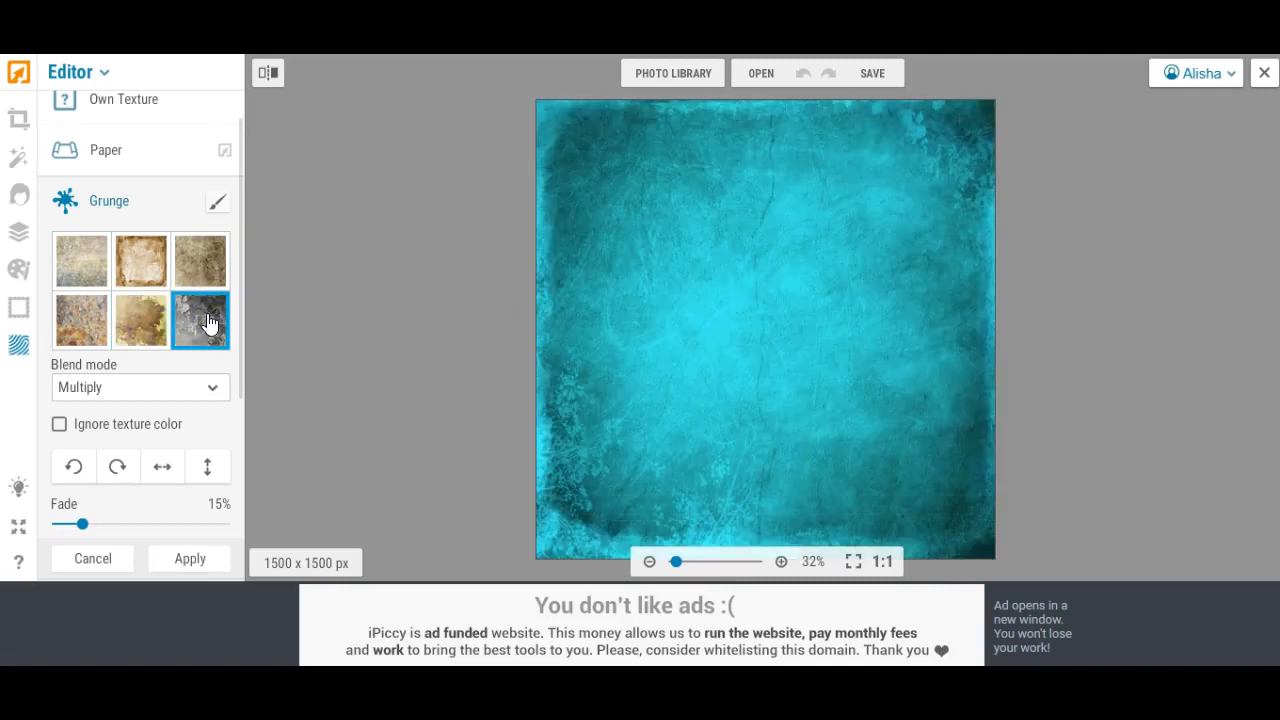
left_click(80, 262)
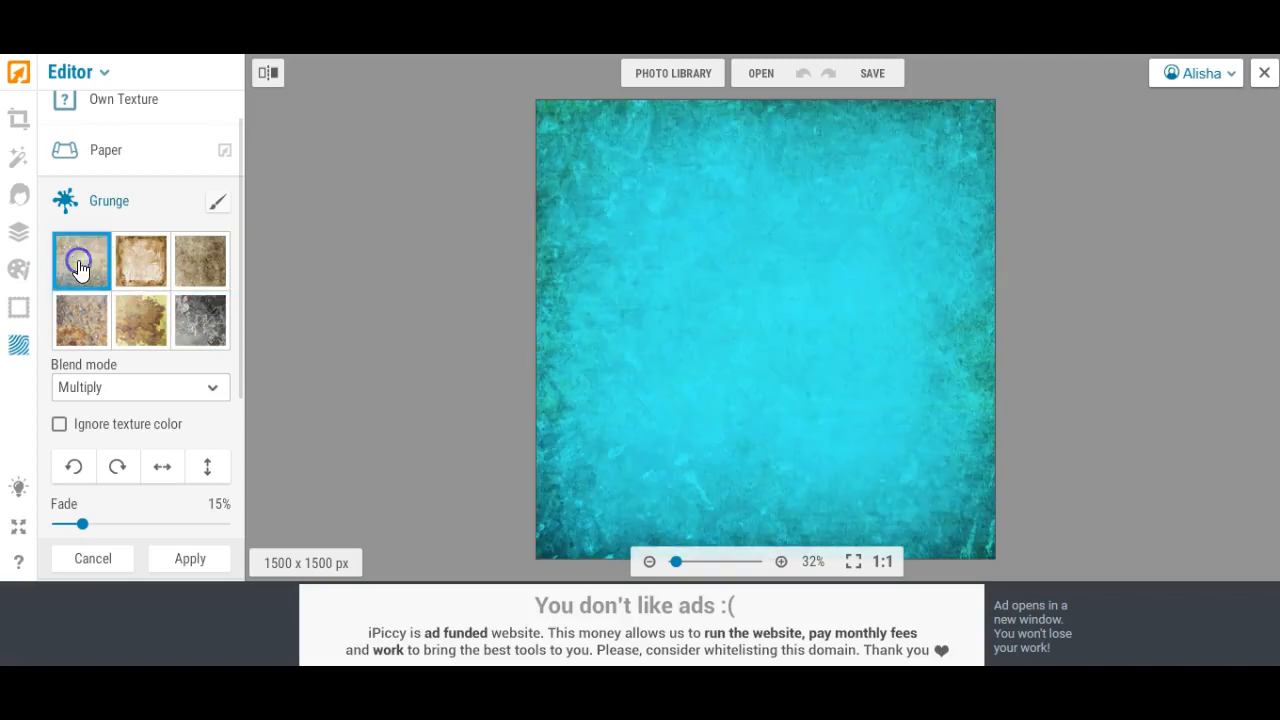
Step: Start saving the image and apply the pending Grunge texture to it
left_click(872, 74)
left_click(852, 115)
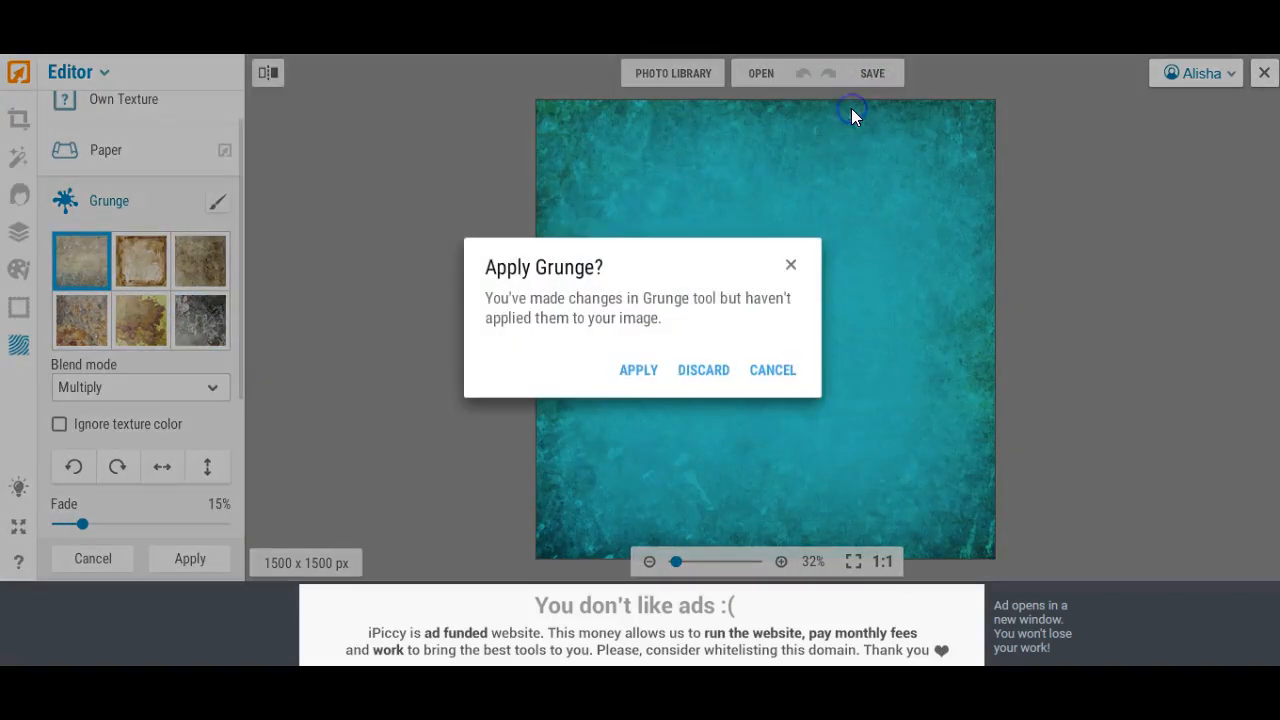
left_click(636, 372)
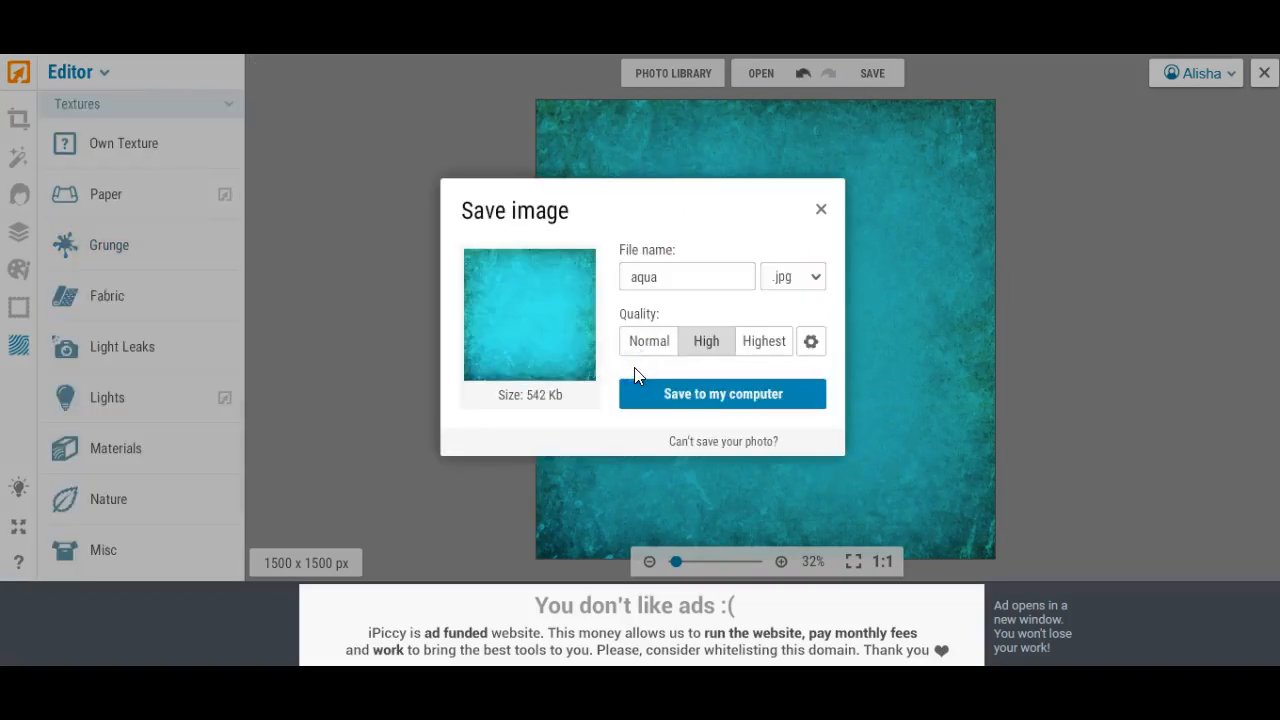
Step: Save the textured image to the computer as a .jpg named aqua2 at the Highest quality and continue editing
left_click(766, 345)
left_click(667, 280)
type("2")
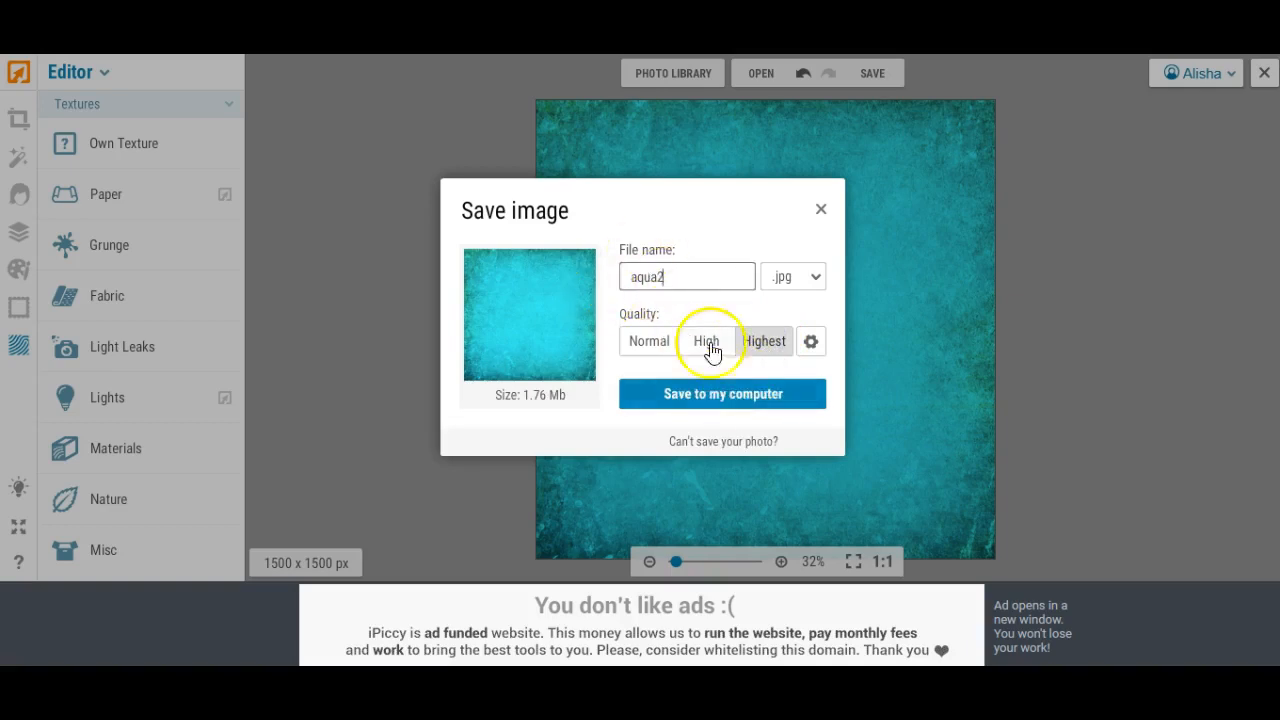
left_click(707, 395)
left_click(460, 406)
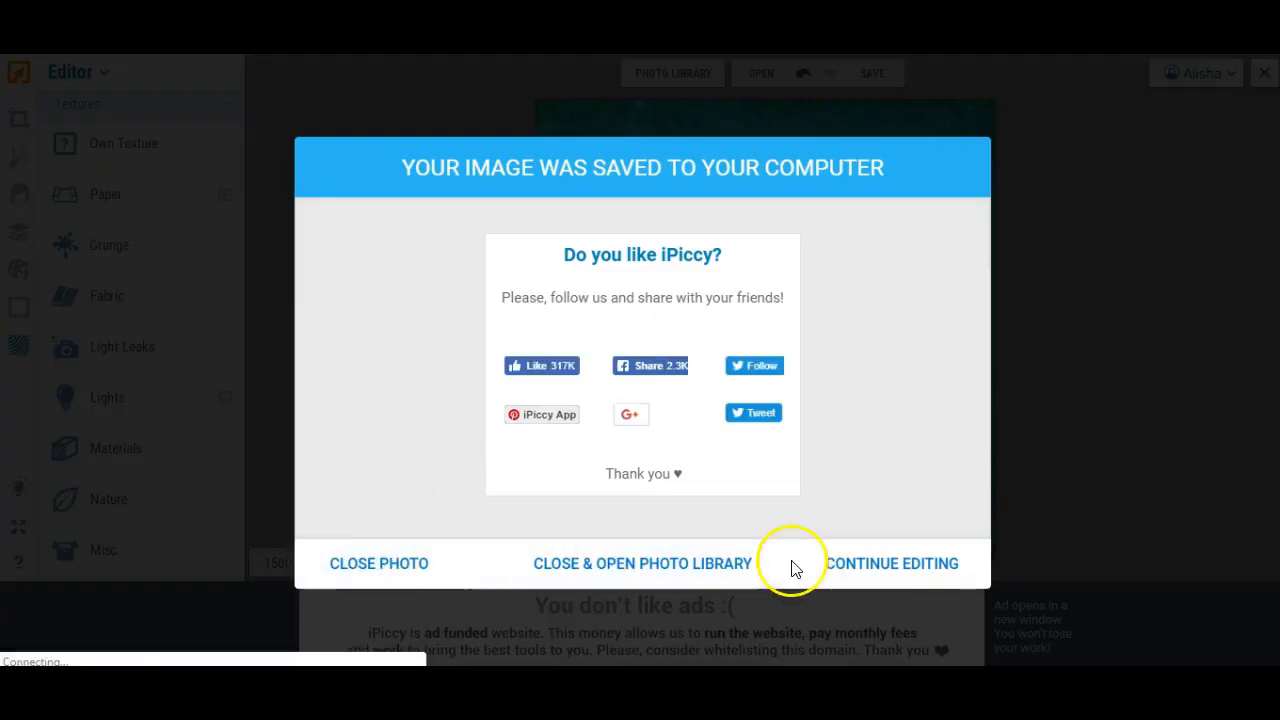
left_click(866, 566)
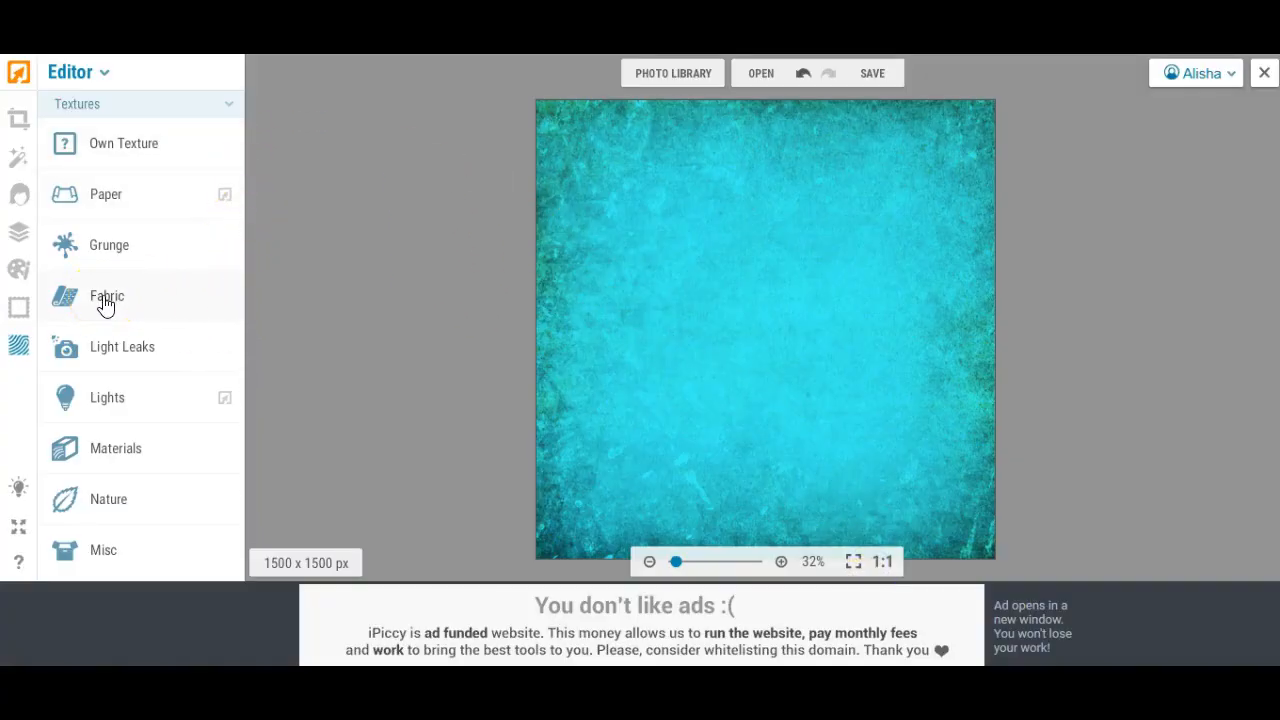
Step: Preview the first two Fabric textures on the grunge image and examine the second one up close
left_click(17, 350)
left_click(112, 296)
left_click(78, 254)
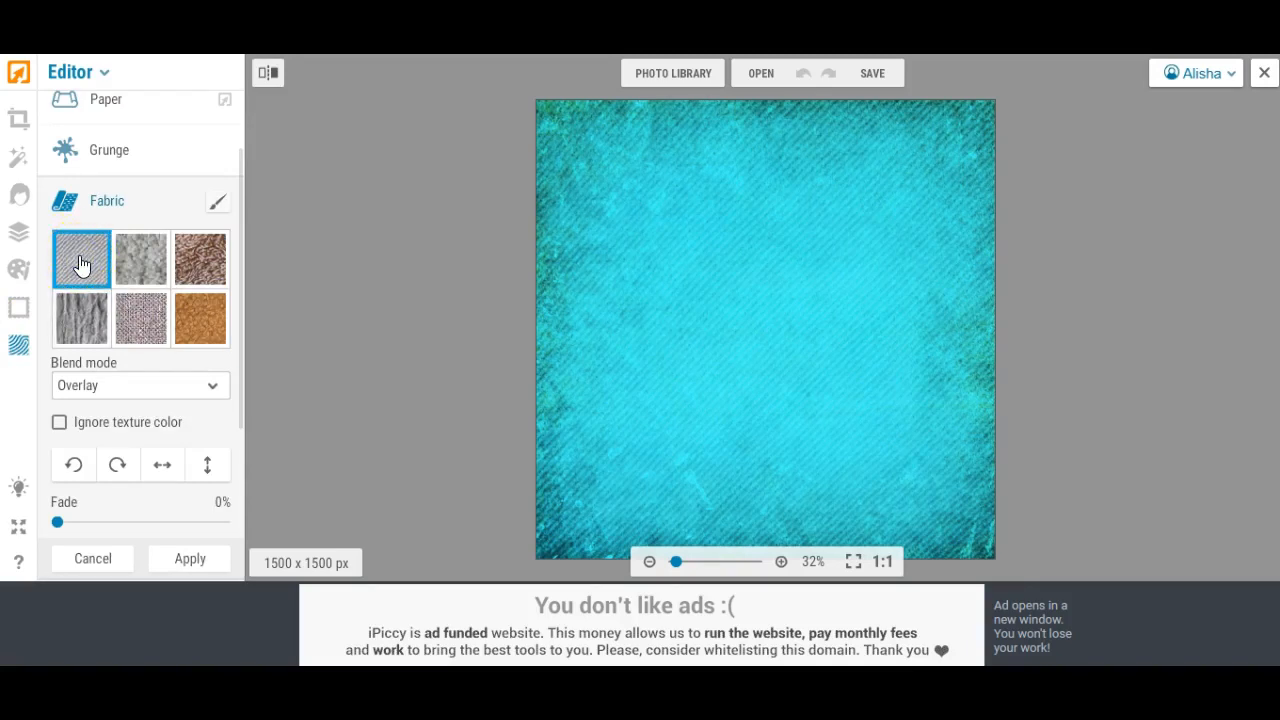
left_click(137, 260)
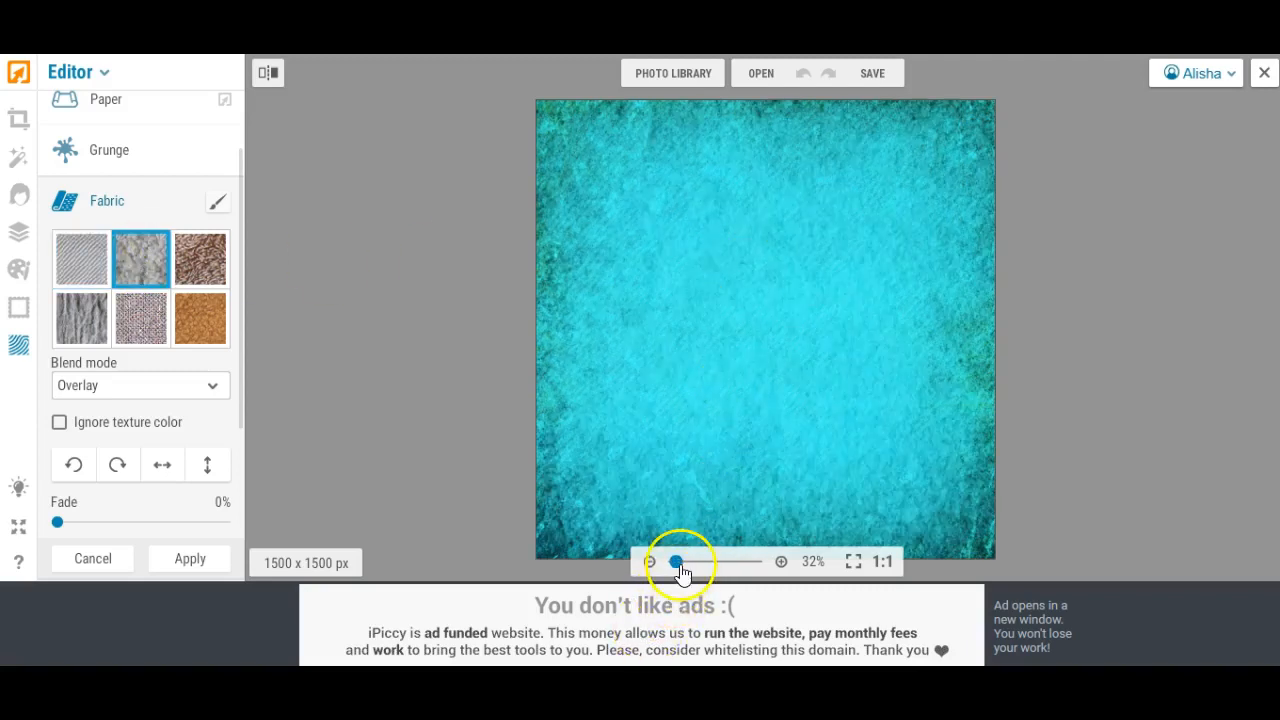
left_click_drag(678, 570, 684, 560)
left_click_drag(620, 254, 1017, 394)
left_click_drag(901, 368, 681, 264)
mouse_move(682, 562)
left_mouse_down()
mouse_move(668, 563)
mouse_move(679, 563)
left_mouse_up()
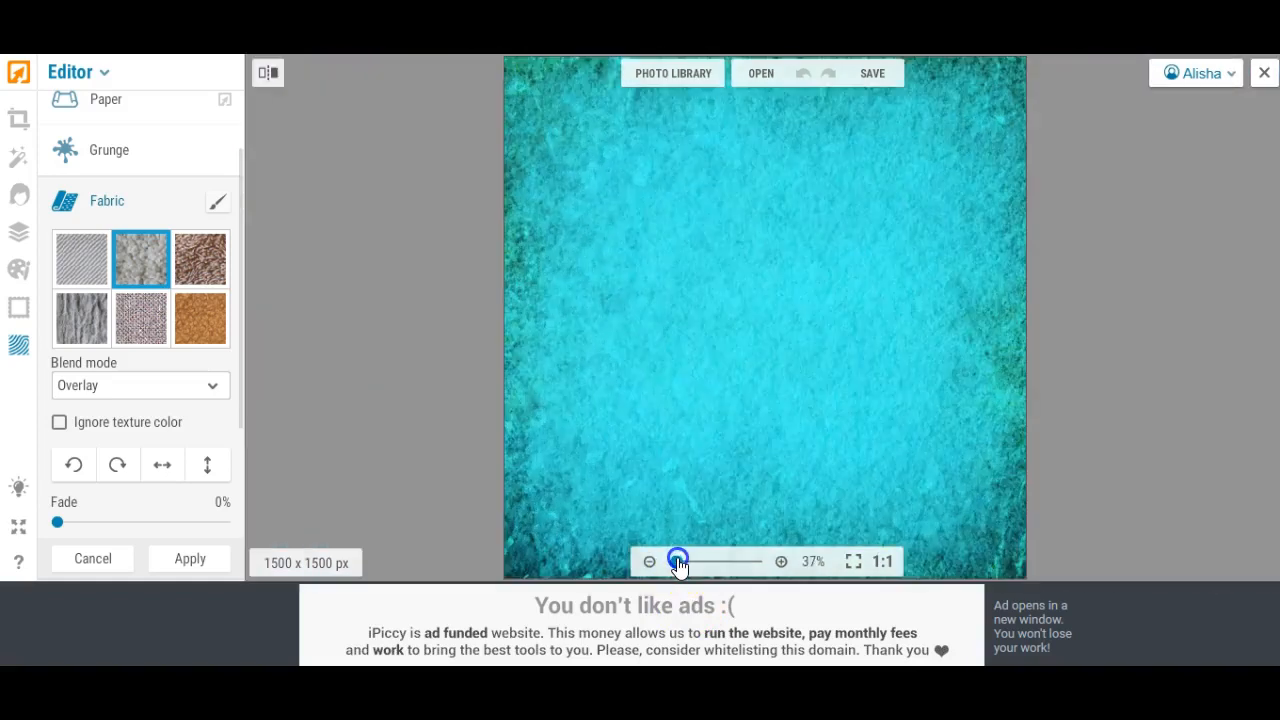
Step: Preview the remaining four Fabric textures on the image, ending with the orange leather one
left_click(200, 258)
left_click(730, 362)
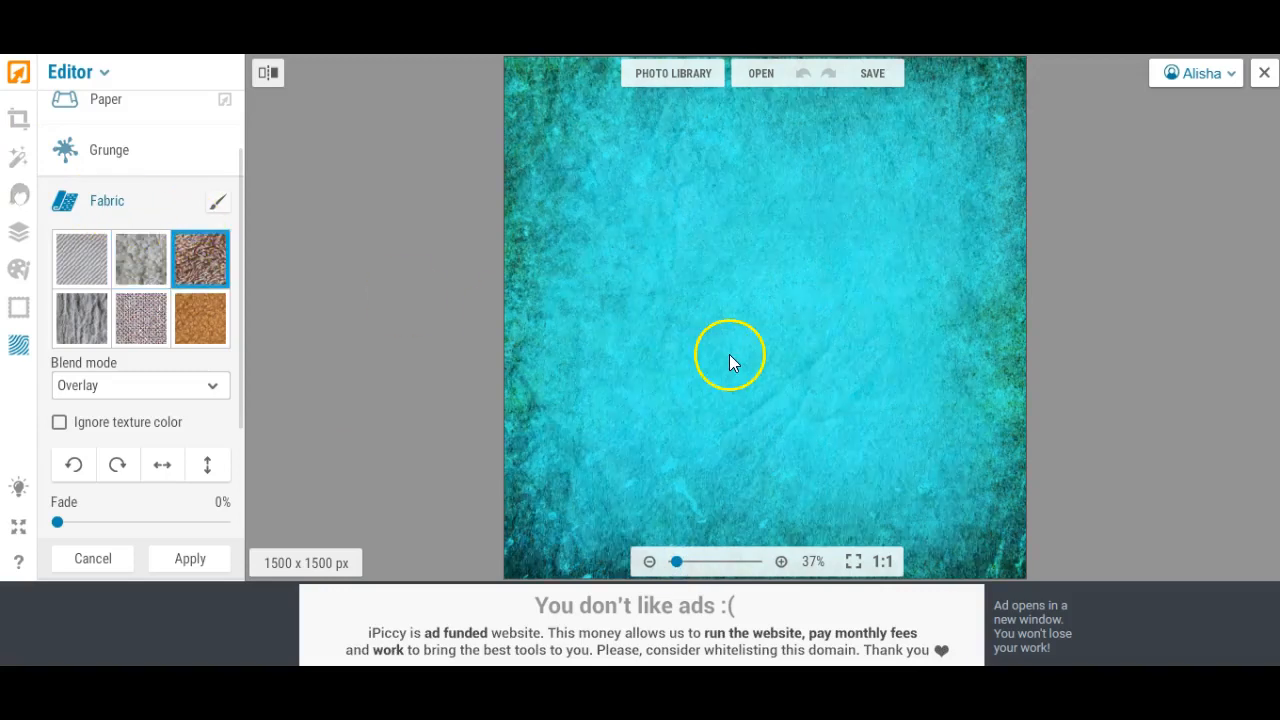
left_click(145, 322)
left_click(83, 322)
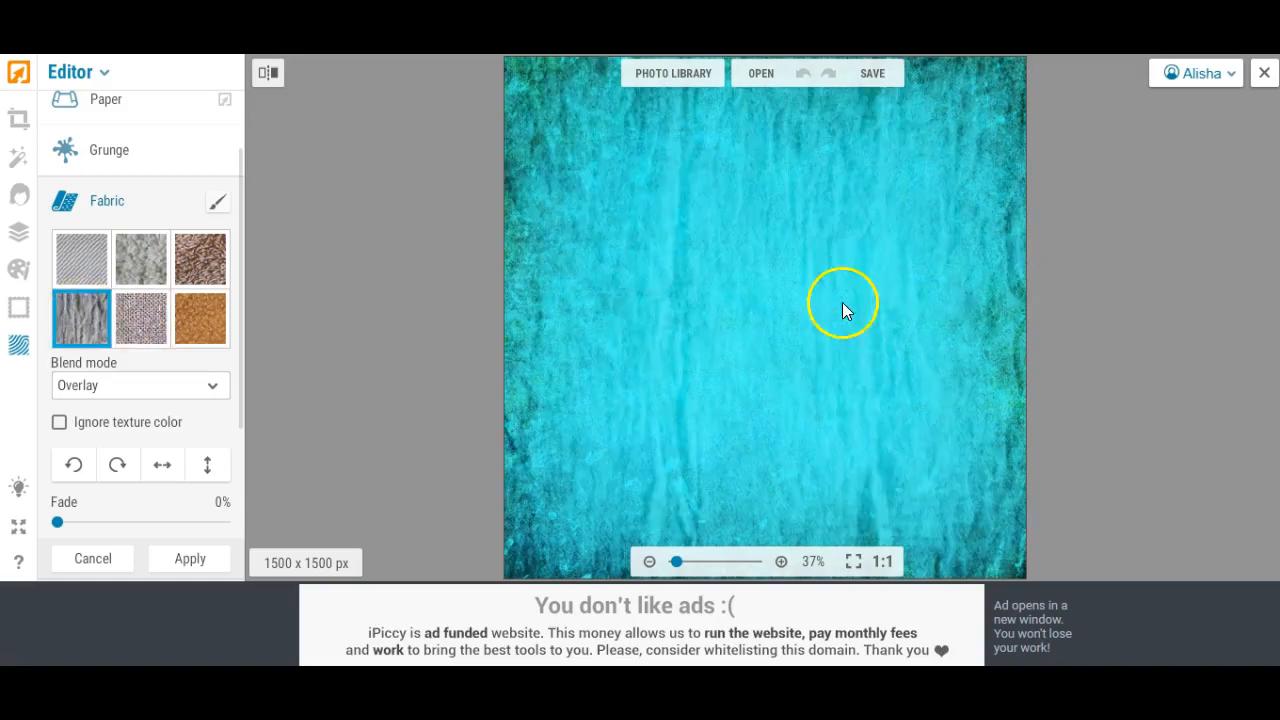
left_click(198, 322)
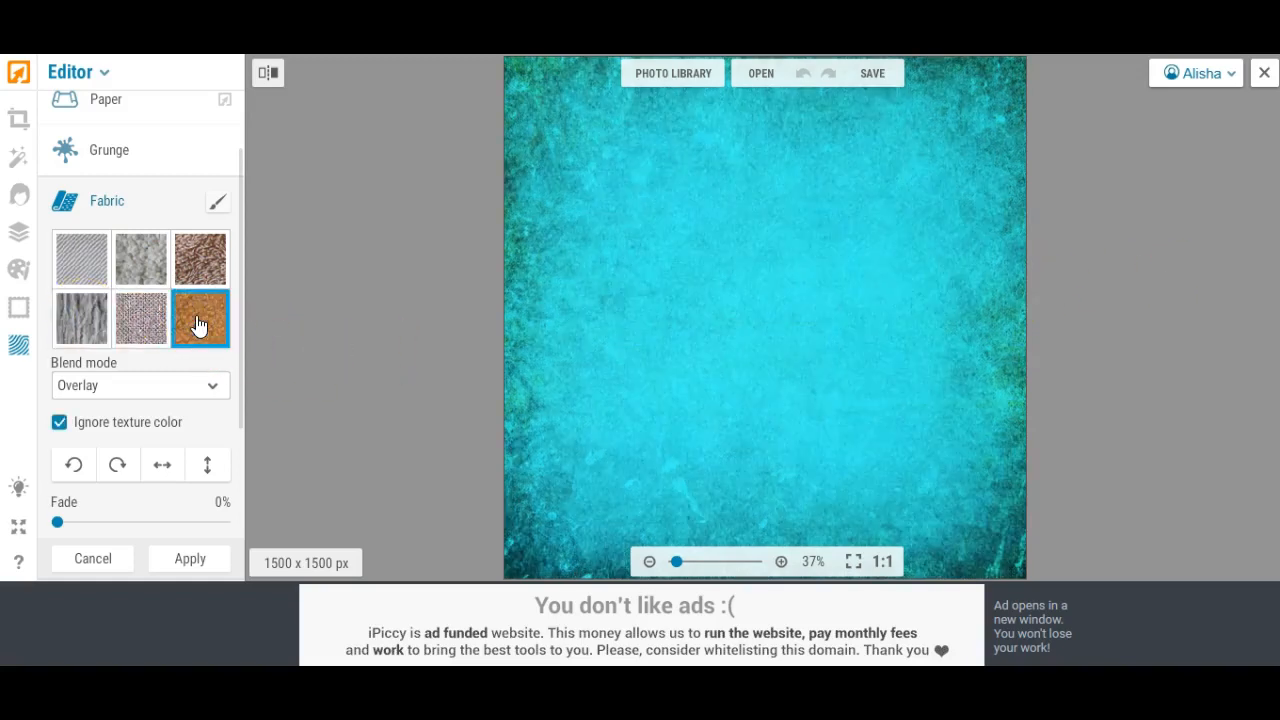
Step: Try the Hardlight blend mode on the orange leather Fabric texture, inspect it up close and cancel the Fabric effect
left_click(212, 390)
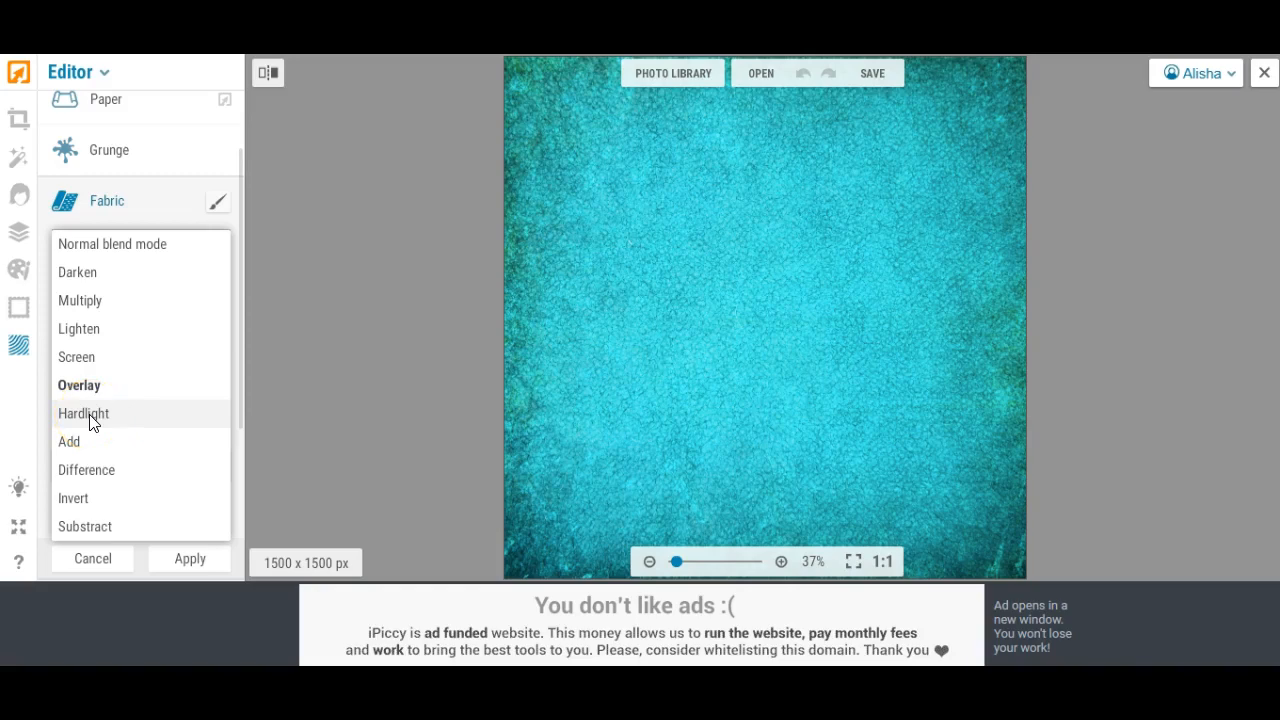
left_click(89, 414)
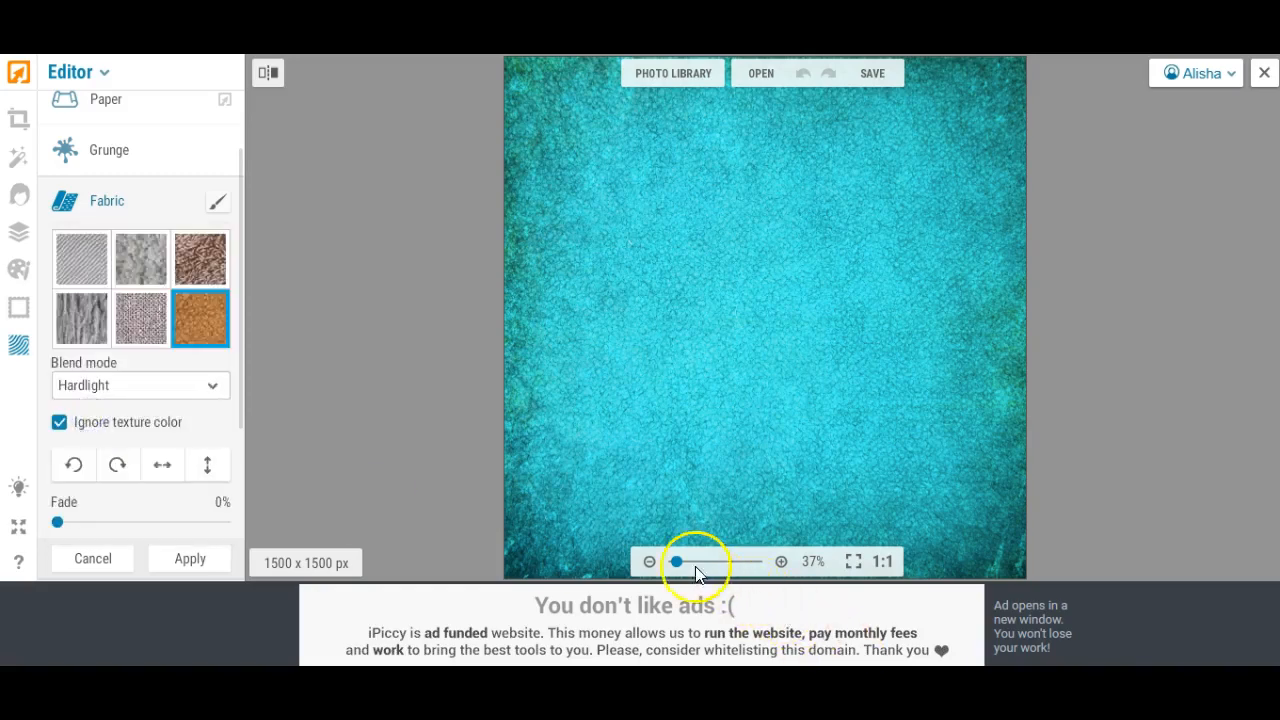
left_click_drag(676, 566, 697, 567)
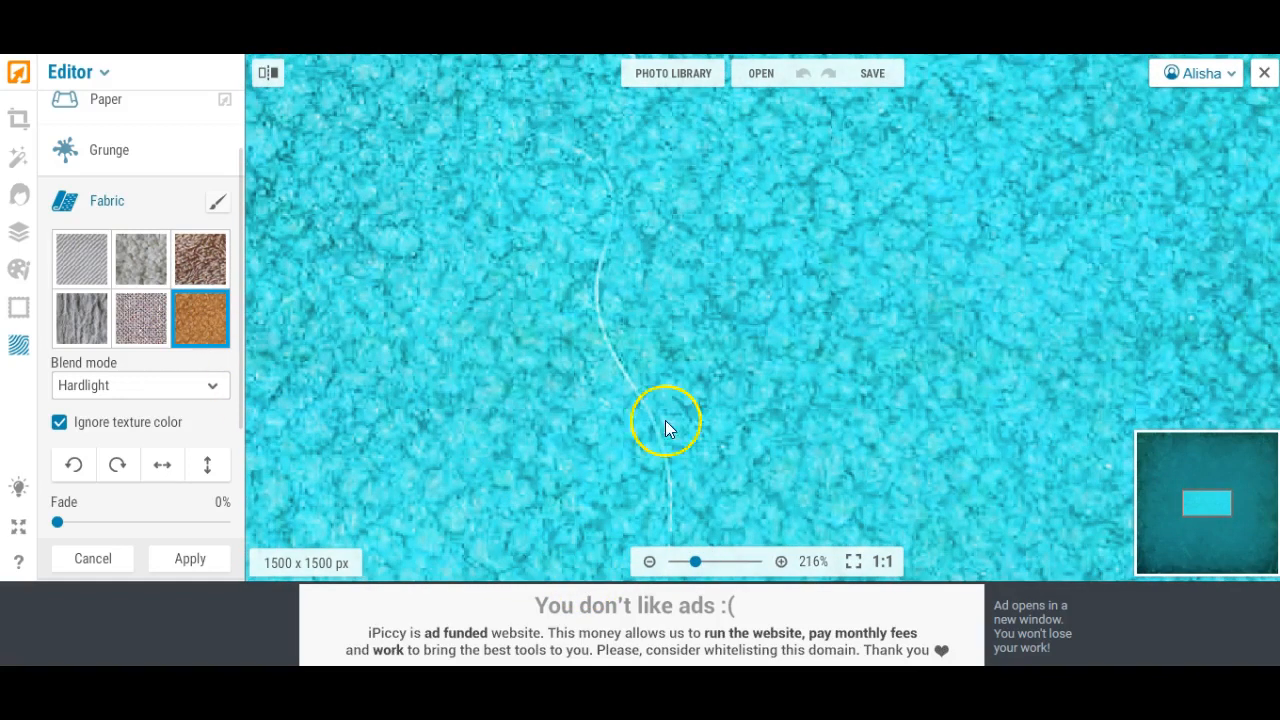
left_click_drag(694, 563, 677, 561)
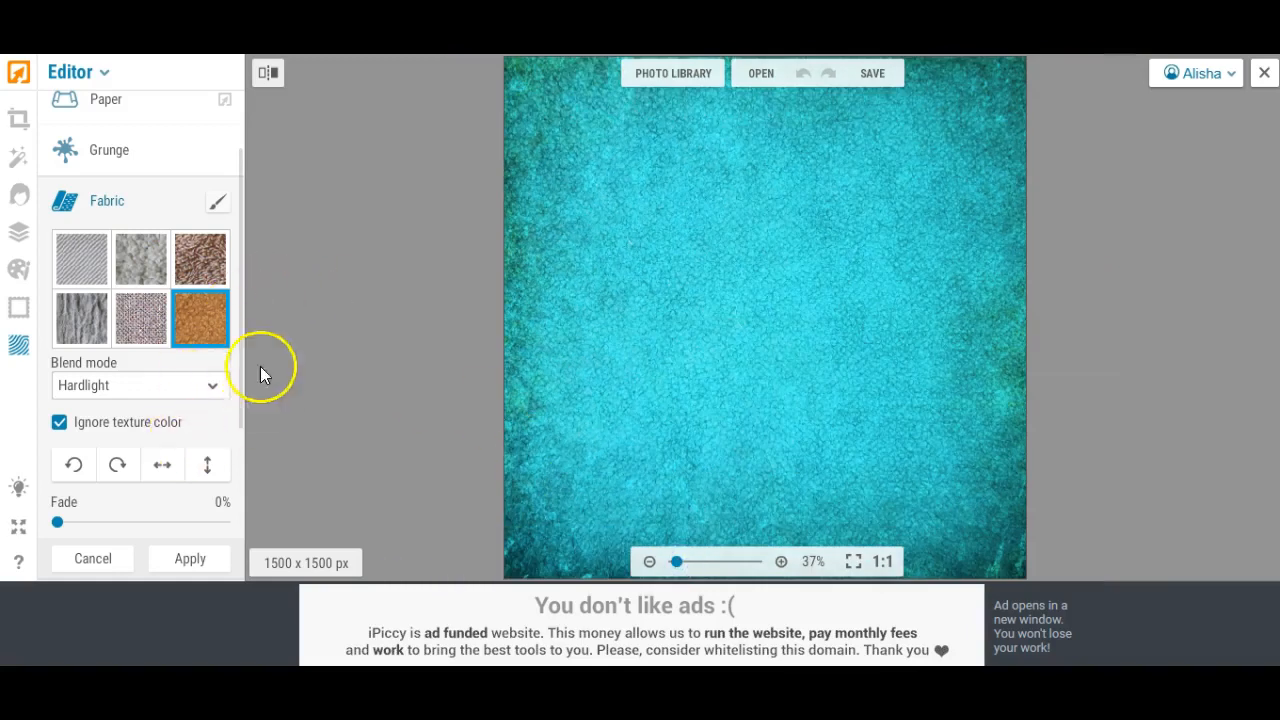
left_click(108, 560)
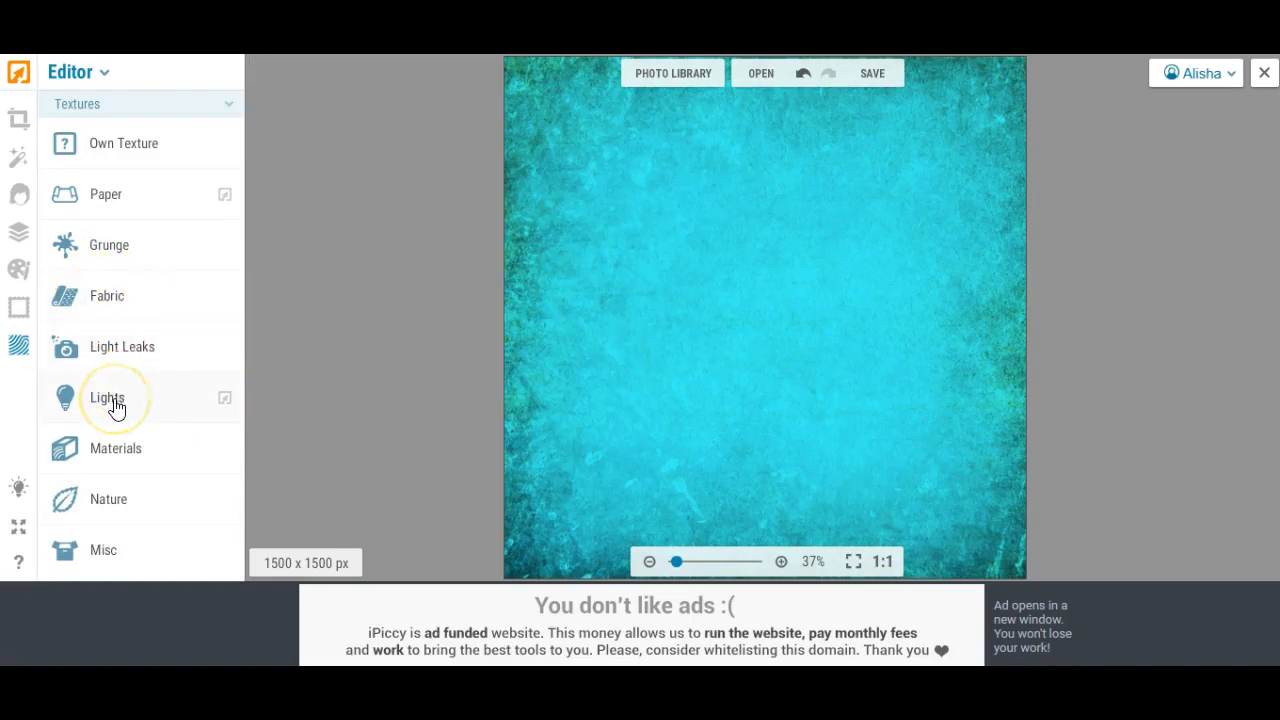
Step: Try the first Light Leaks texture on the image, discard it and switch to the Materials textures
left_click(124, 346)
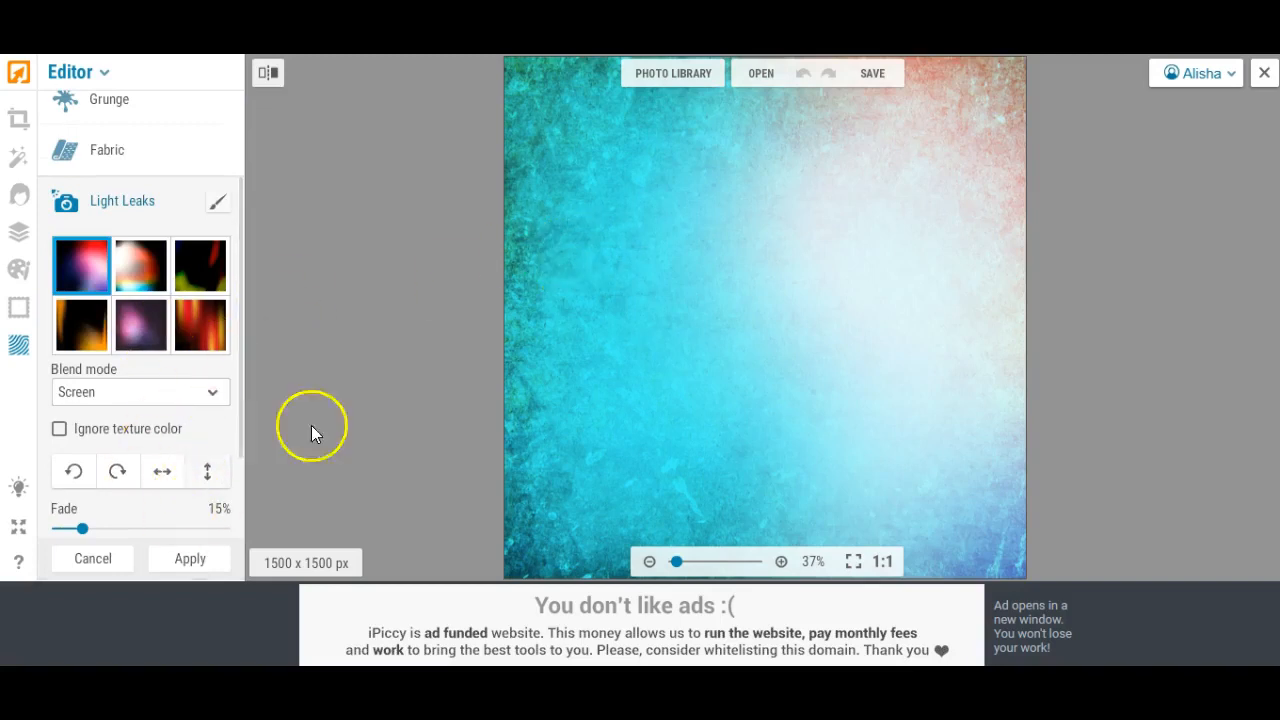
left_click_drag(242, 279, 230, 410)
left_click(116, 453)
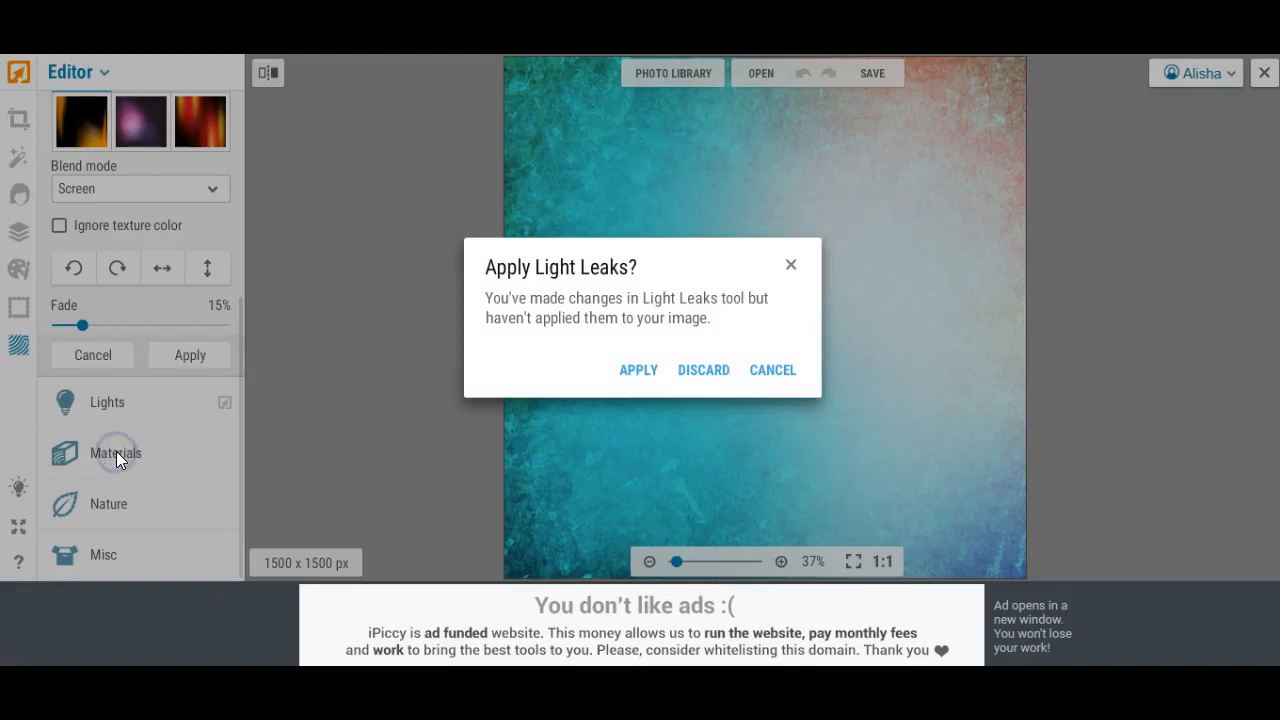
left_click(704, 370)
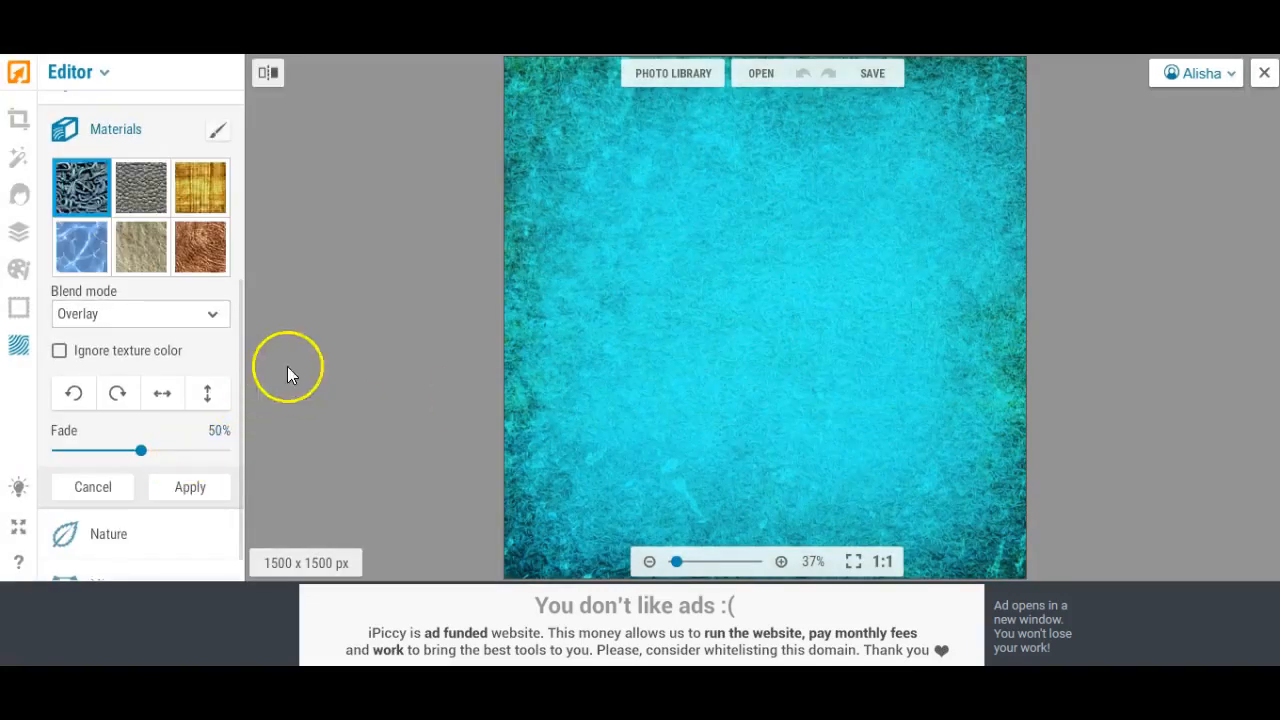
Step: Examine how the first Materials texture looks on the grunge image
left_click(86, 190)
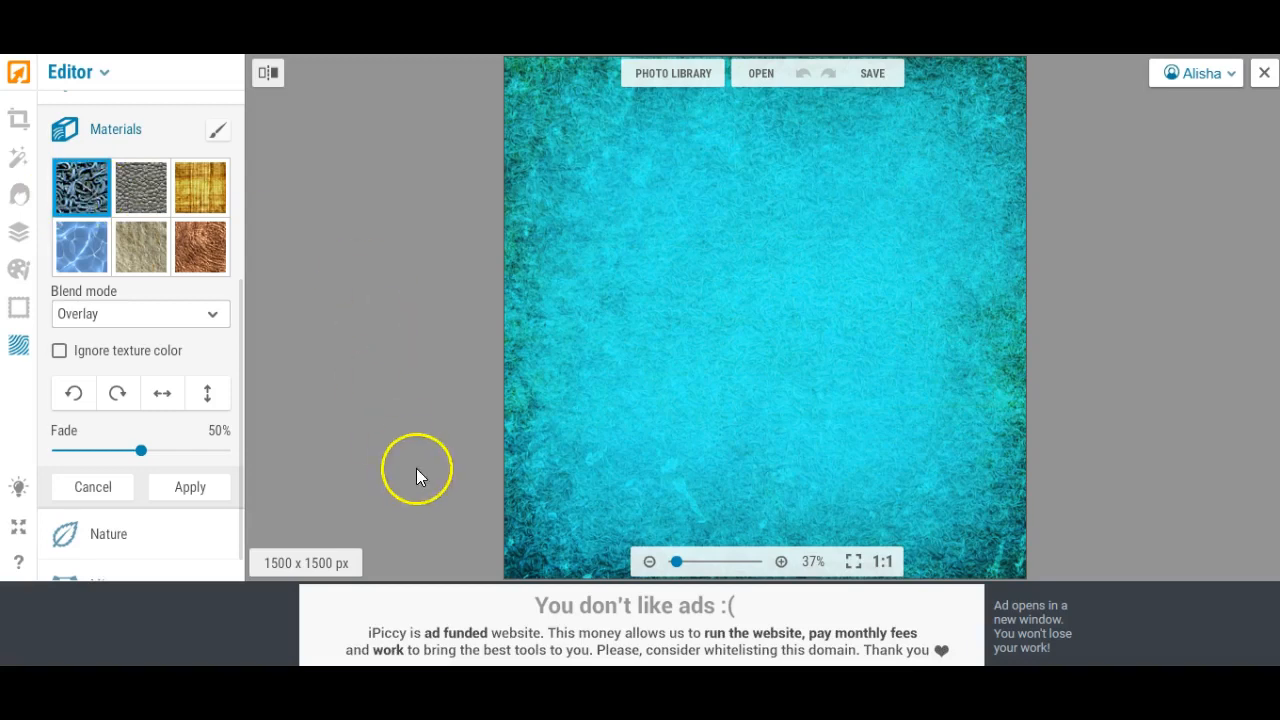
scroll(571, 309, "up", 1)
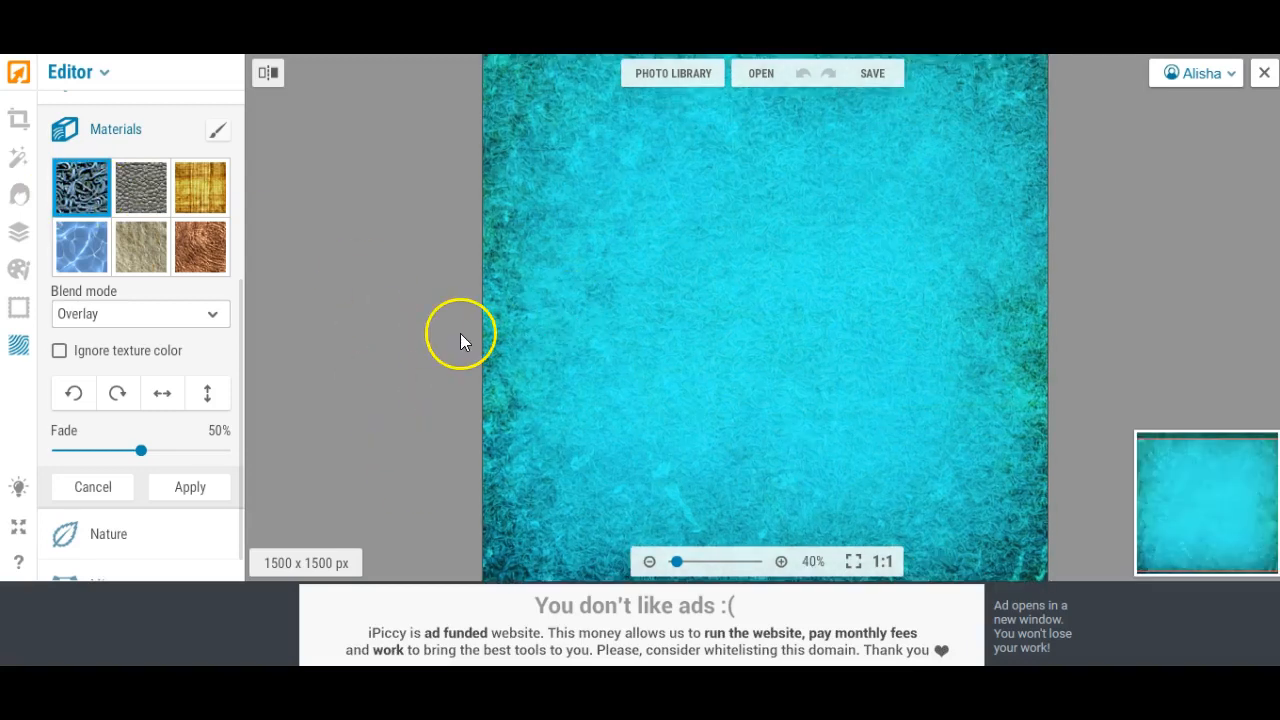
scroll(459, 333, "down", 2)
scroll(140, 300, "up", 1)
Step: Lay the first Materials texture over the plain aqua image in Multiply blend mode and inspect its detail
left_click(84, 262)
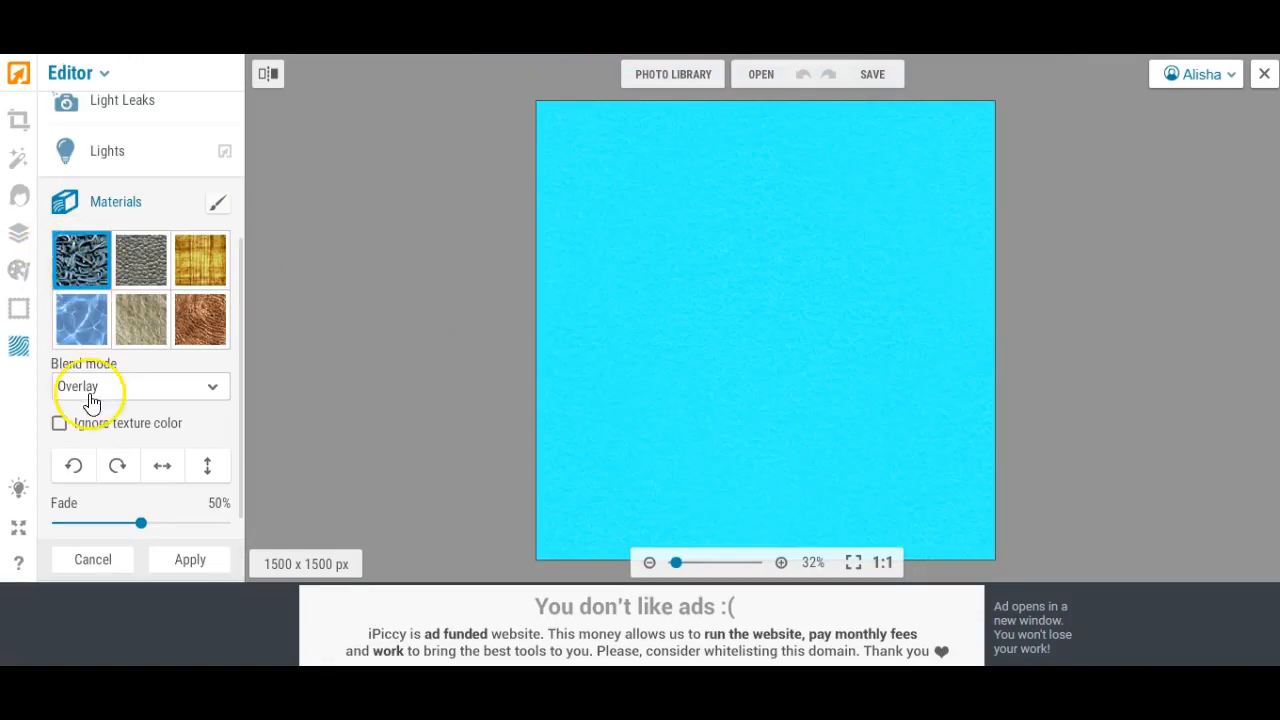
left_click(163, 392)
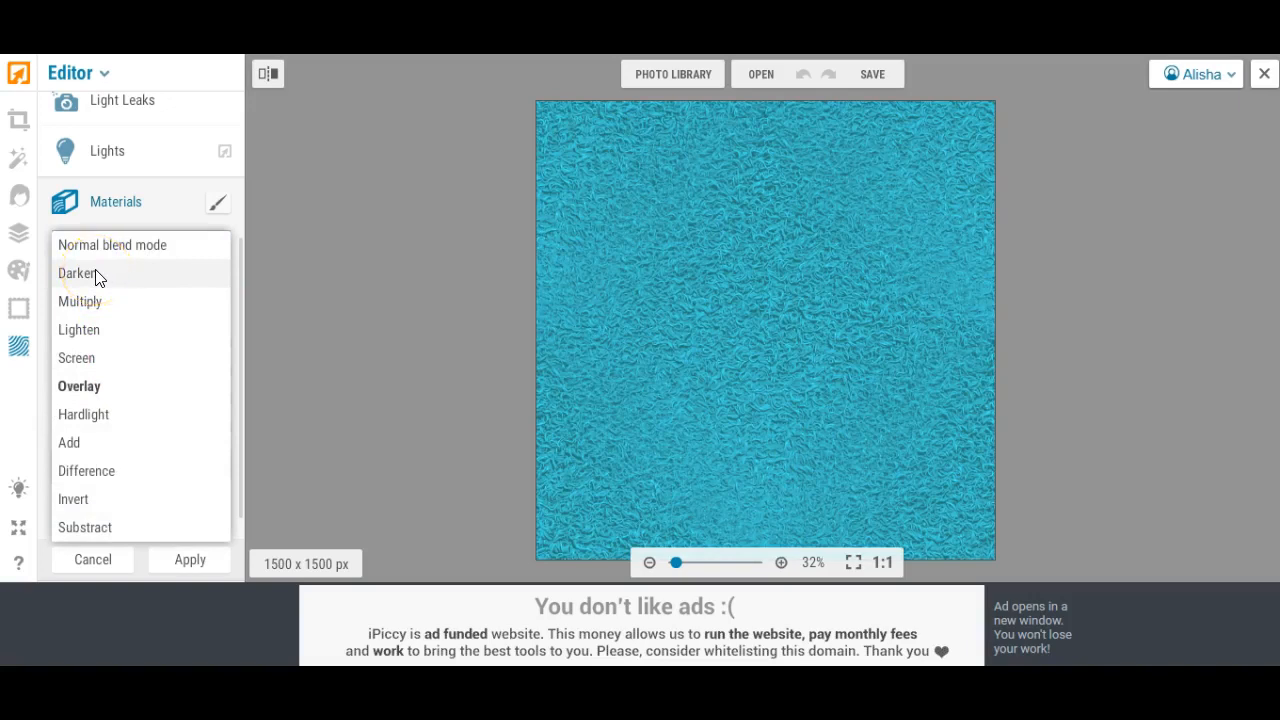
left_click(89, 303)
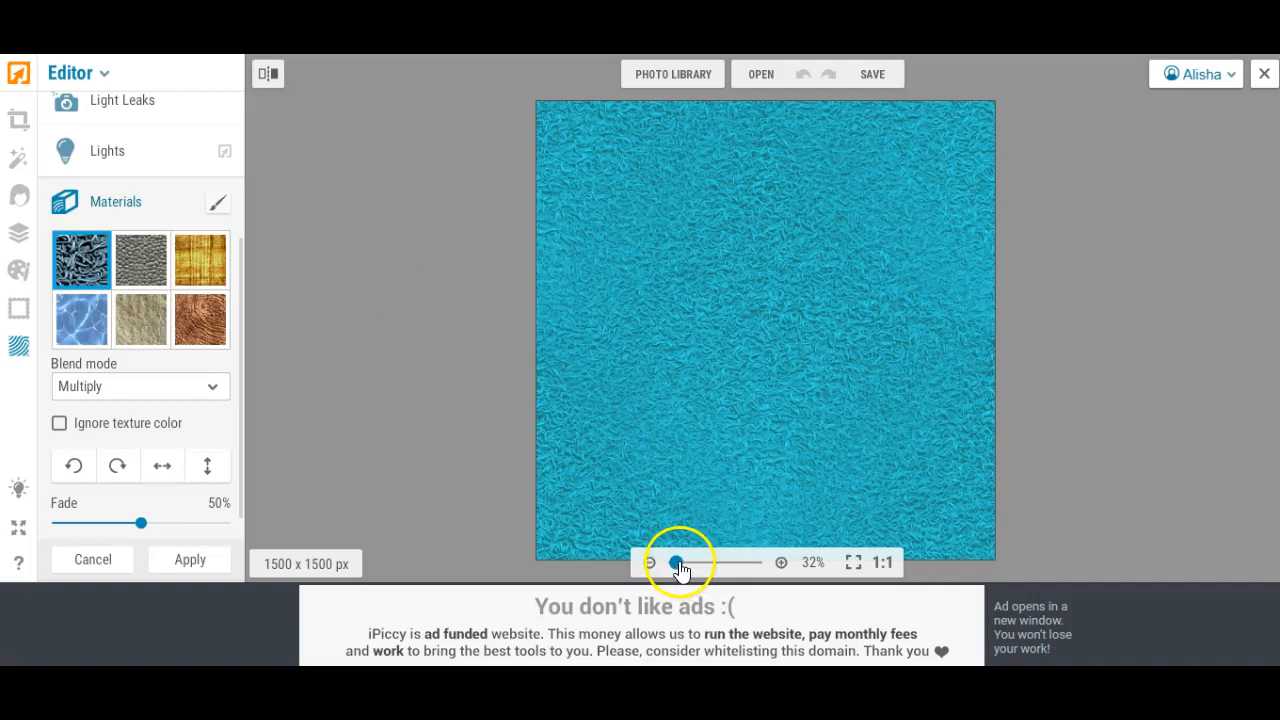
left_click_drag(679, 569, 689, 569)
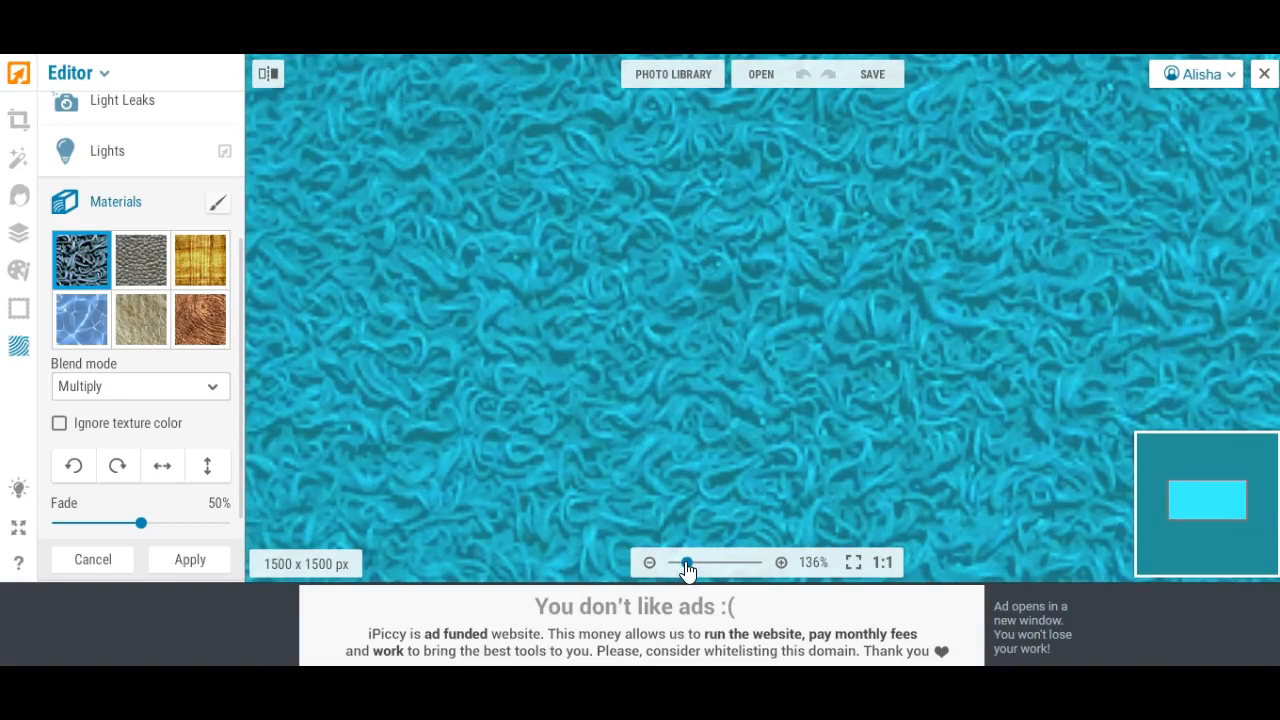
left_click_drag(688, 569, 680, 568)
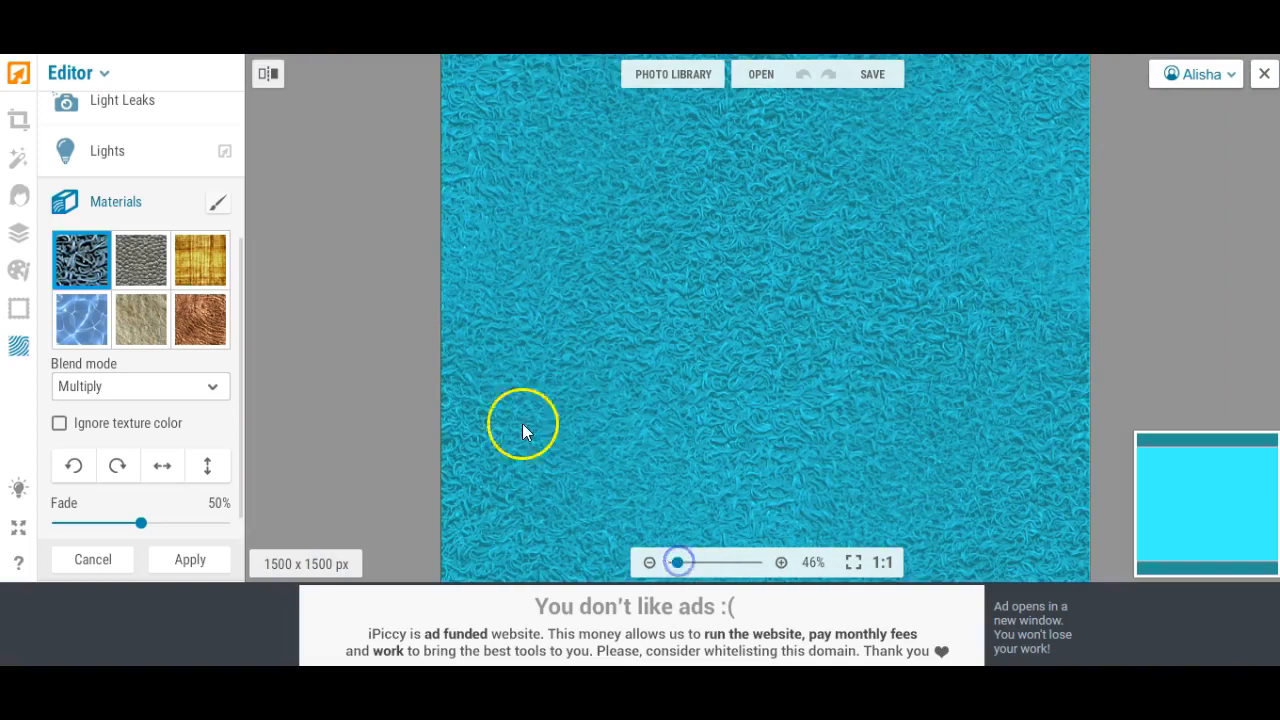
Step: Switch to the grey leather Materials texture and set its blend mode to Multiply
left_click(146, 259)
left_click(175, 390)
left_click(115, 303)
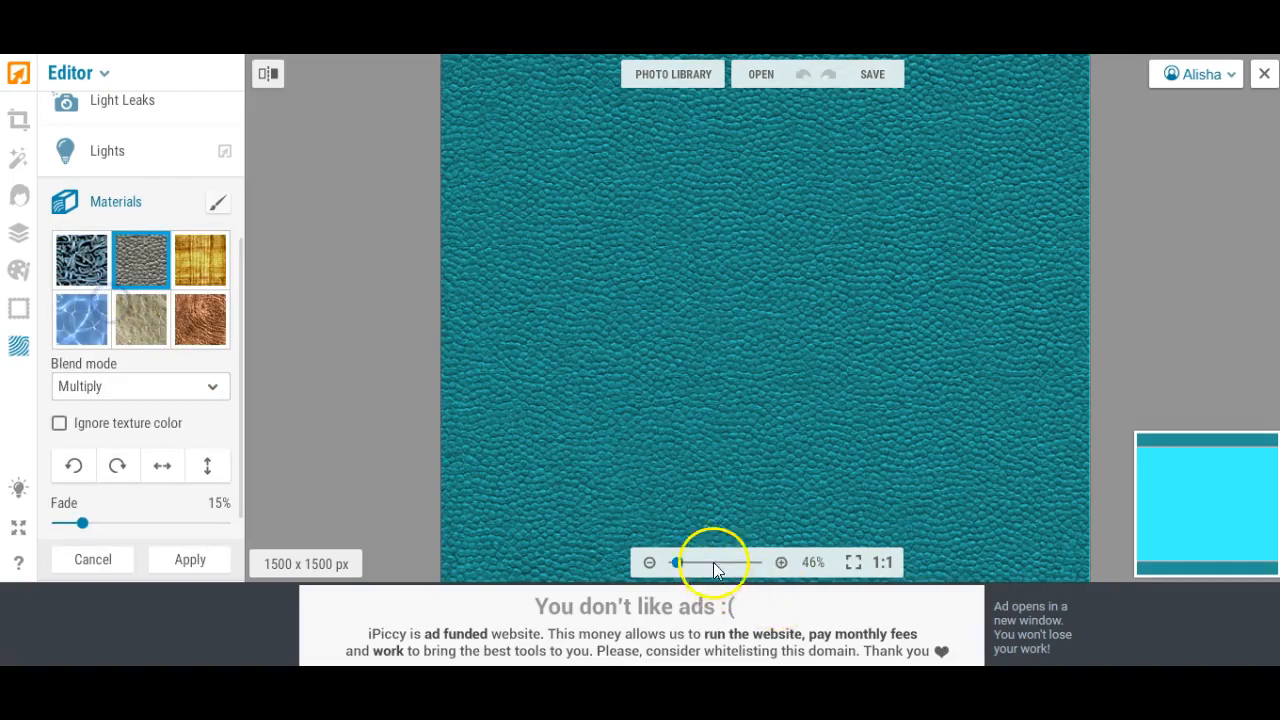
left_click_drag(677, 563, 679, 571)
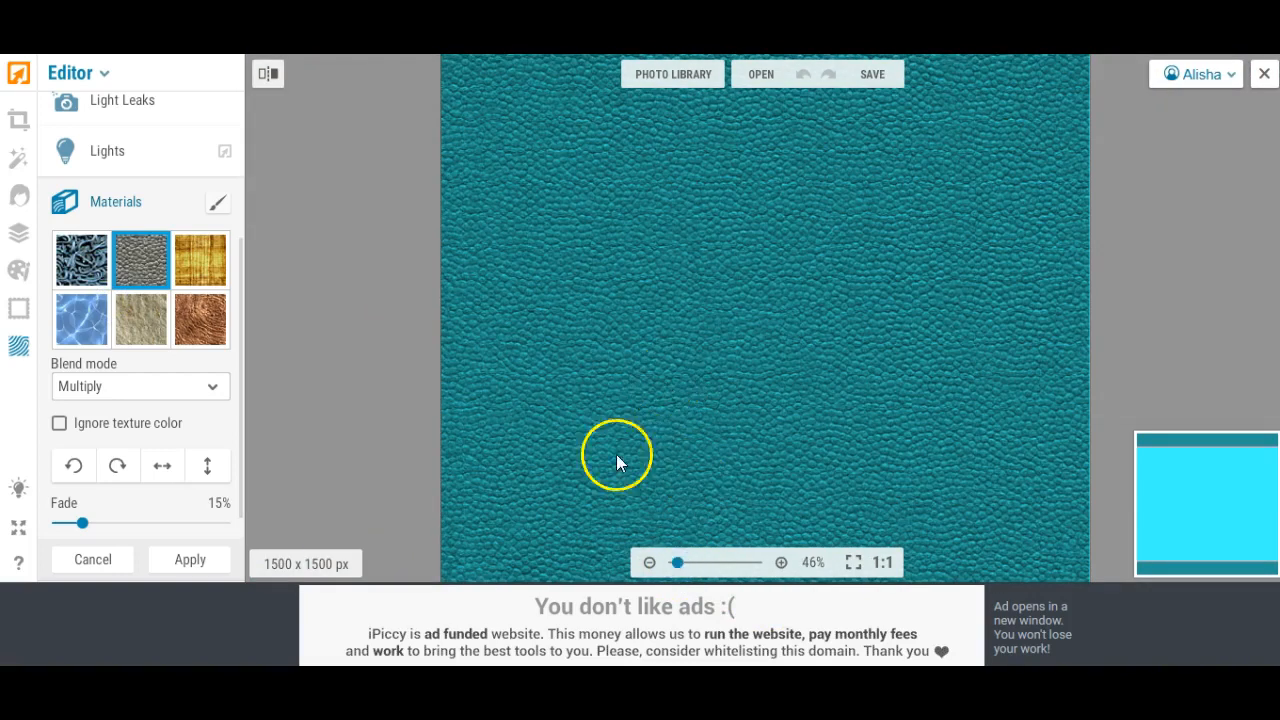
Step: Switch to the blue water Materials texture and set its blend mode to Multiply
left_click(80, 323)
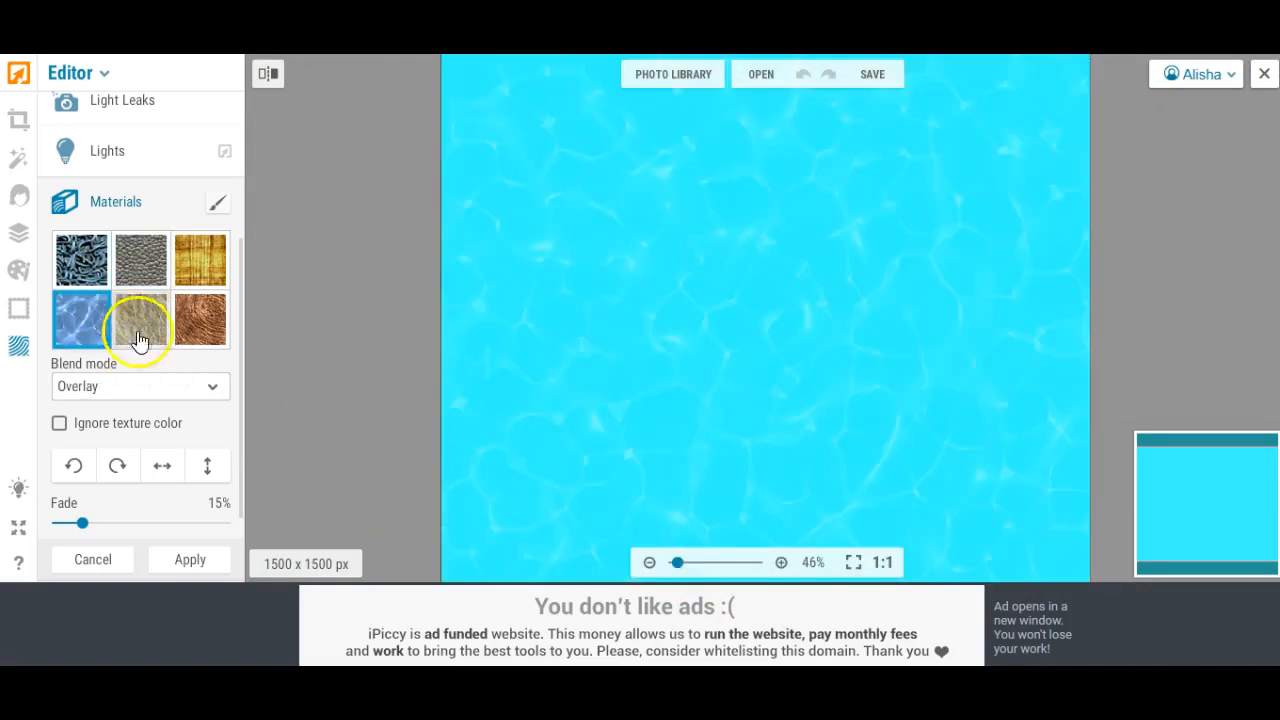
left_click(211, 388)
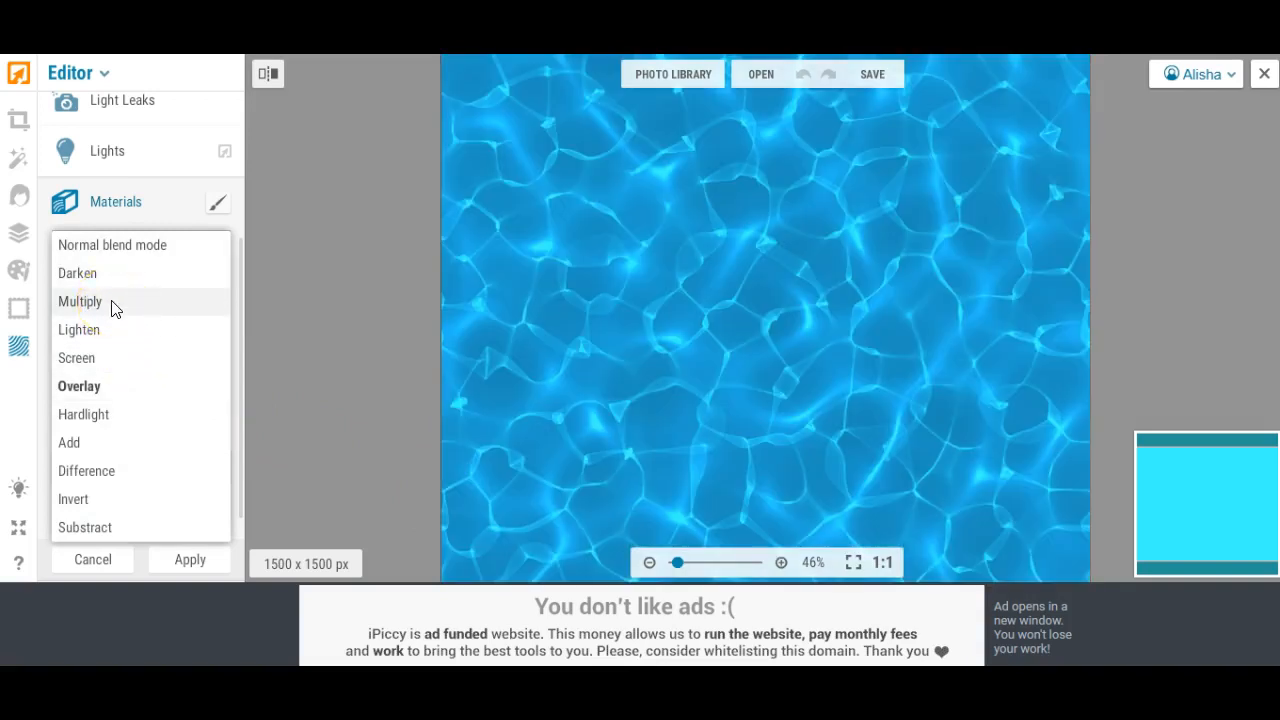
left_click(112, 308)
left_click(86, 318)
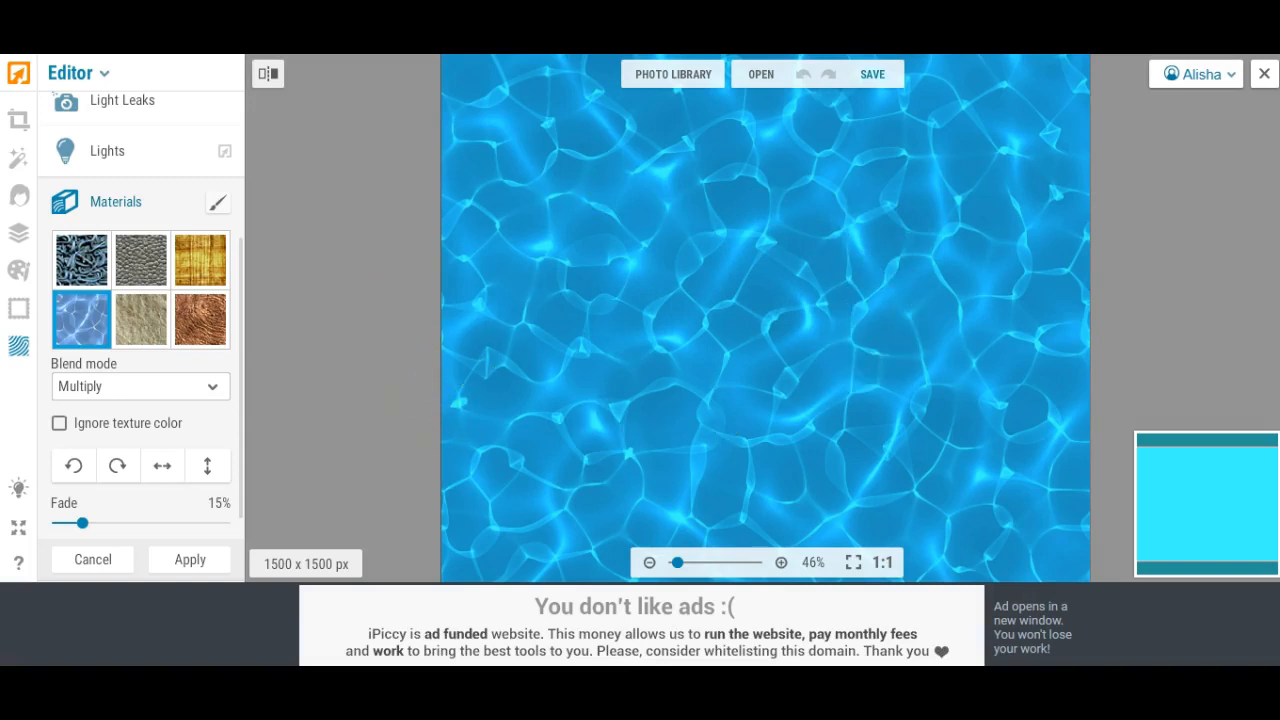
Step: Apply the water texture and save the image to the Desktop as aqua3.jpg at Highest quality
left_click(871, 74)
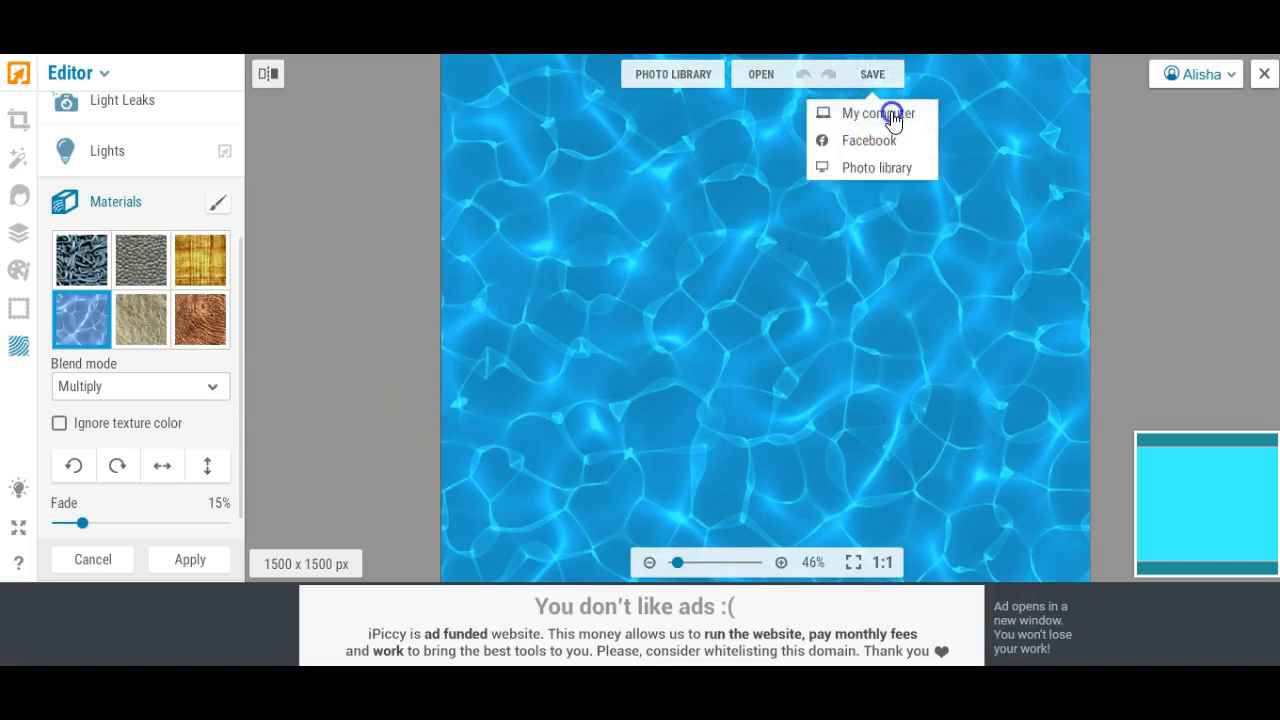
left_click(889, 114)
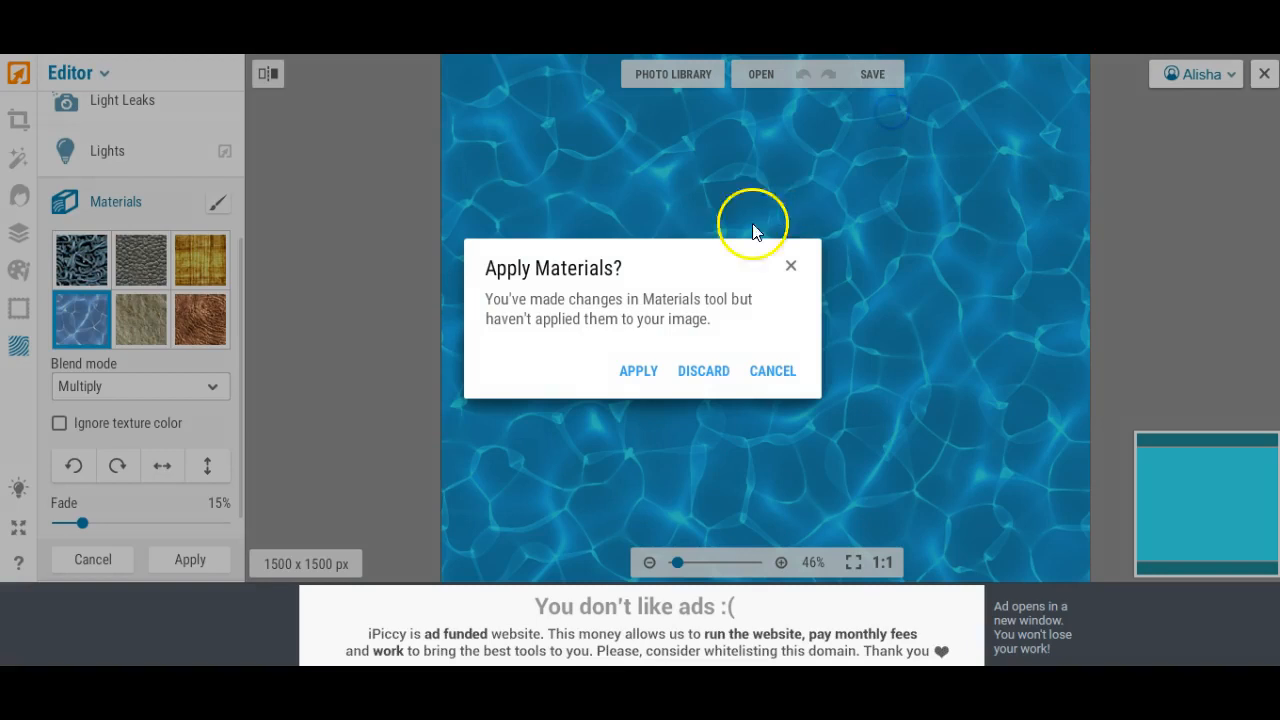
left_click(634, 380)
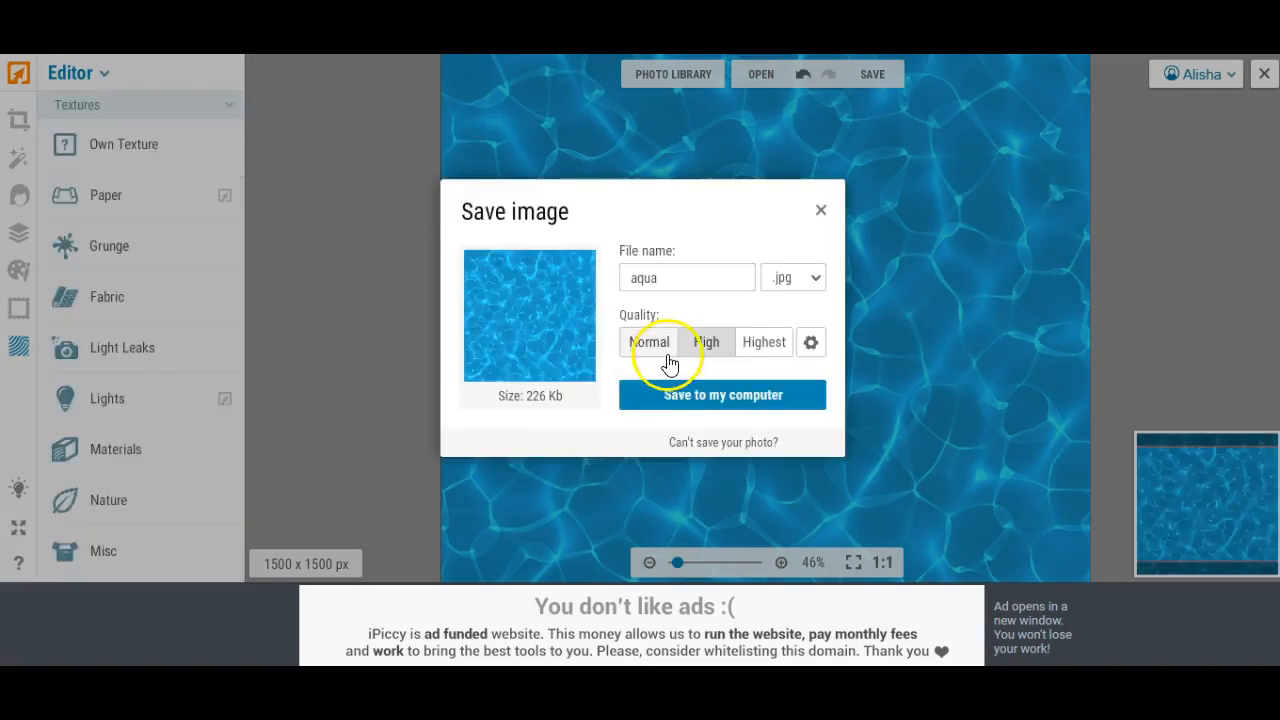
left_click(757, 343)
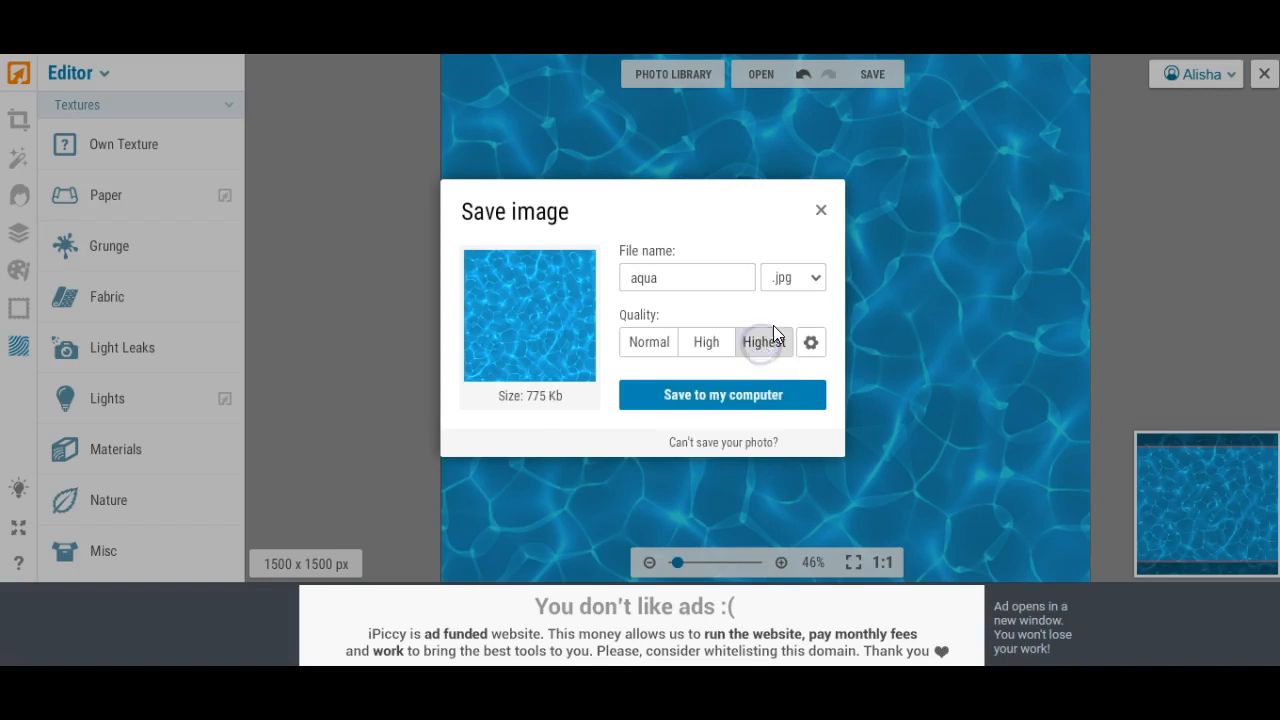
left_click(675, 277)
type("3")
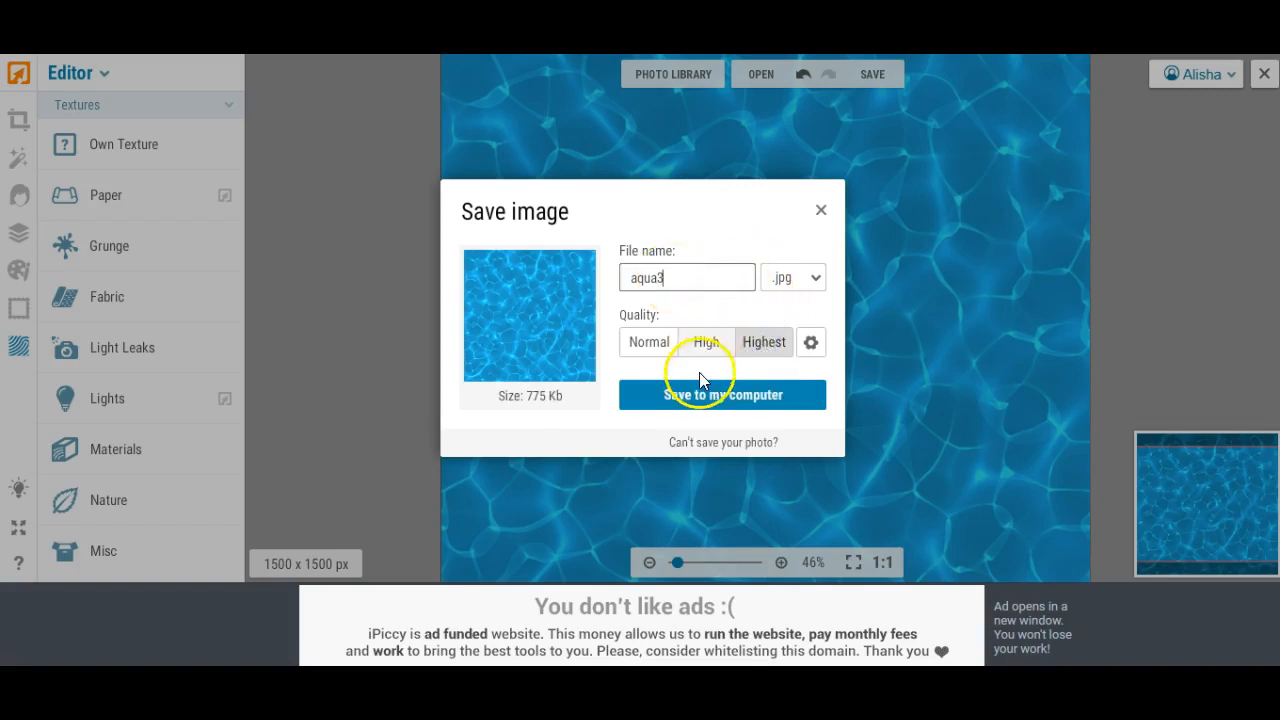
left_click(695, 402)
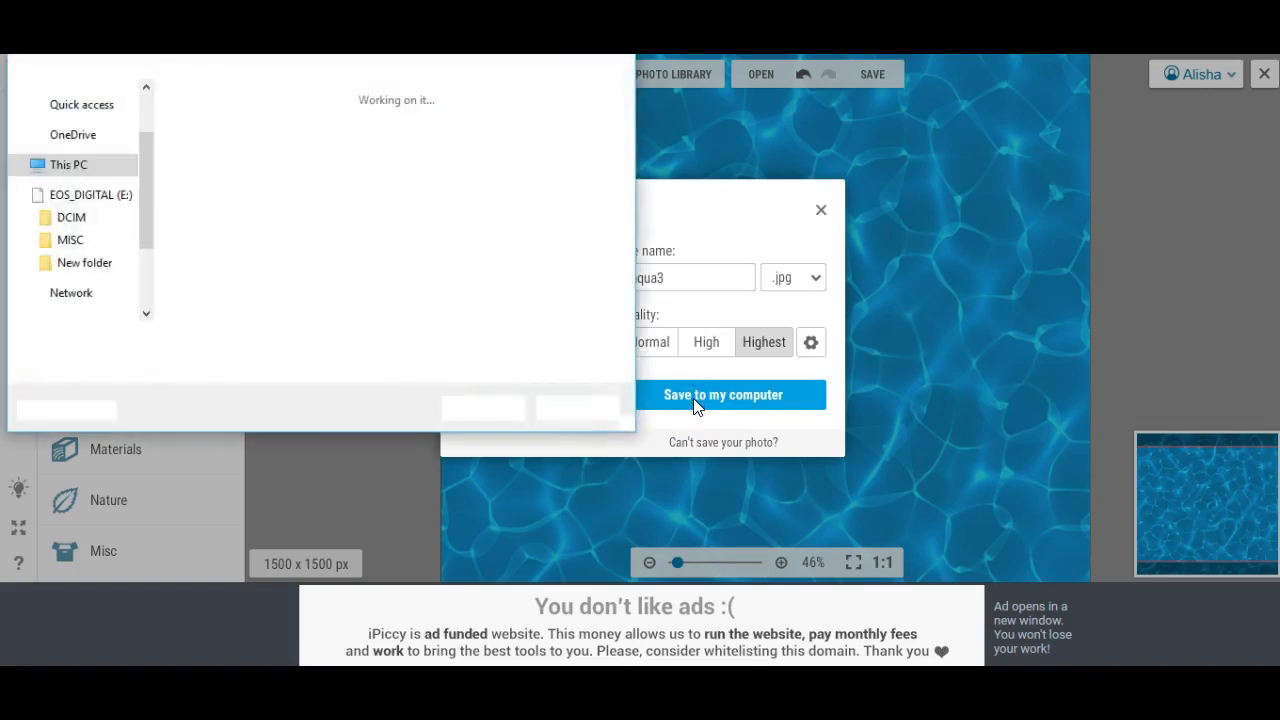
scroll(139, 158, "up", 2)
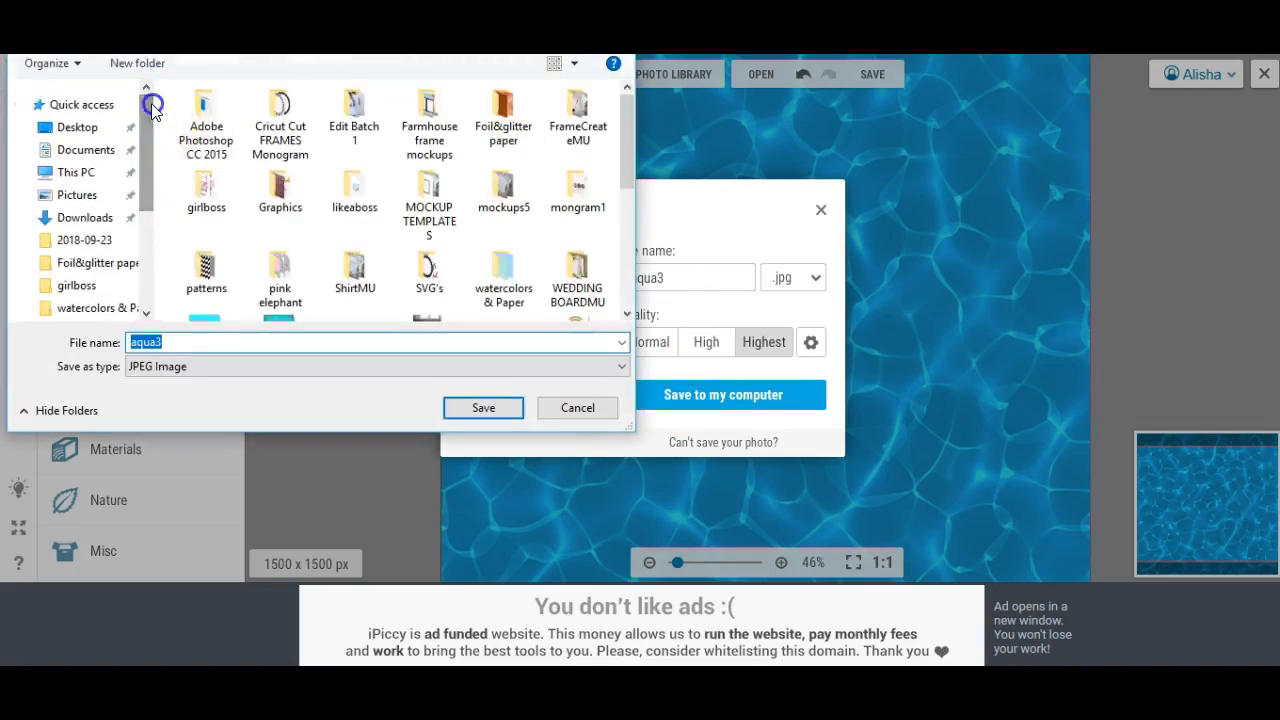
left_click(90, 127)
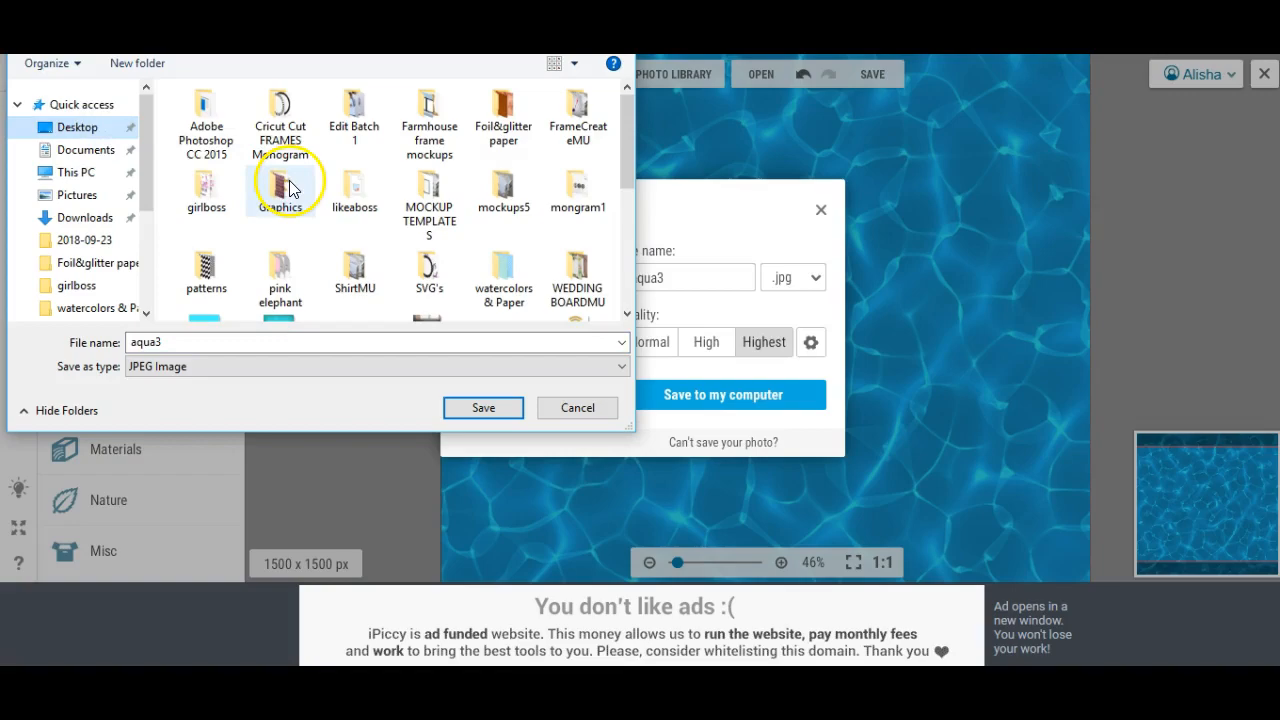
left_click(481, 409)
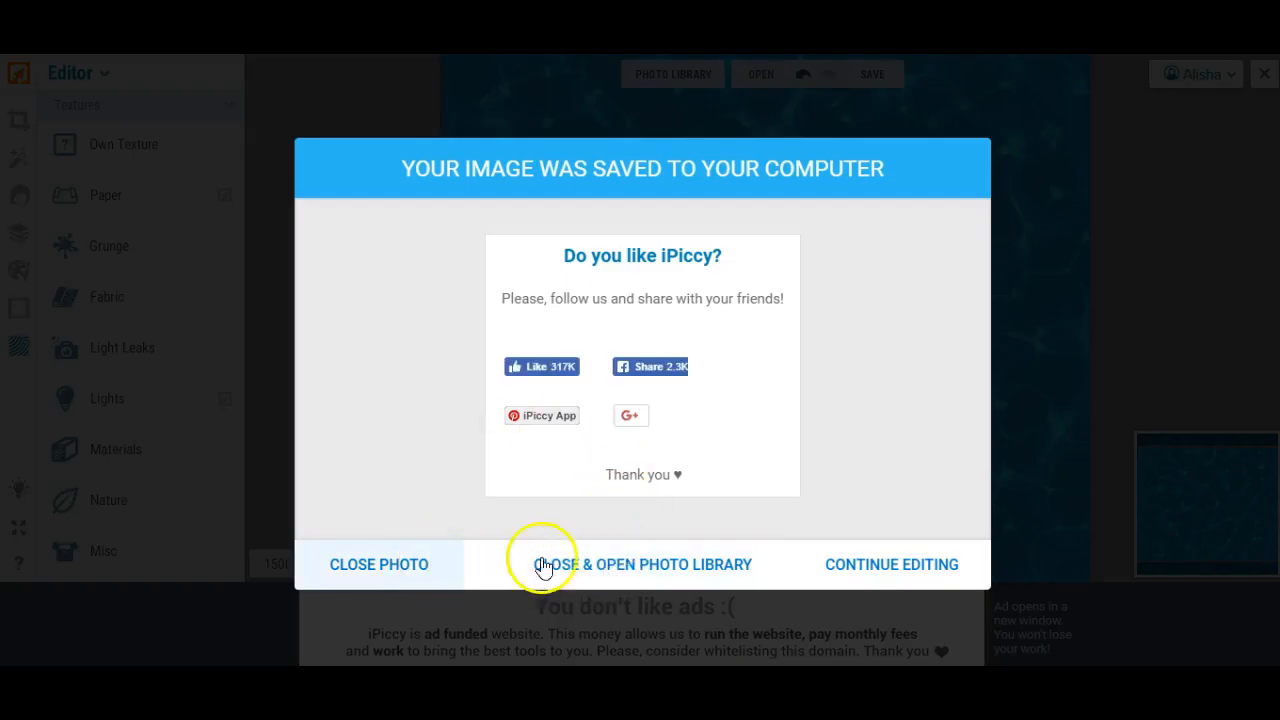
Step: Close the saved photo, reopen the plain aqua image from the photo library and bring up the texture tools
left_click(599, 569)
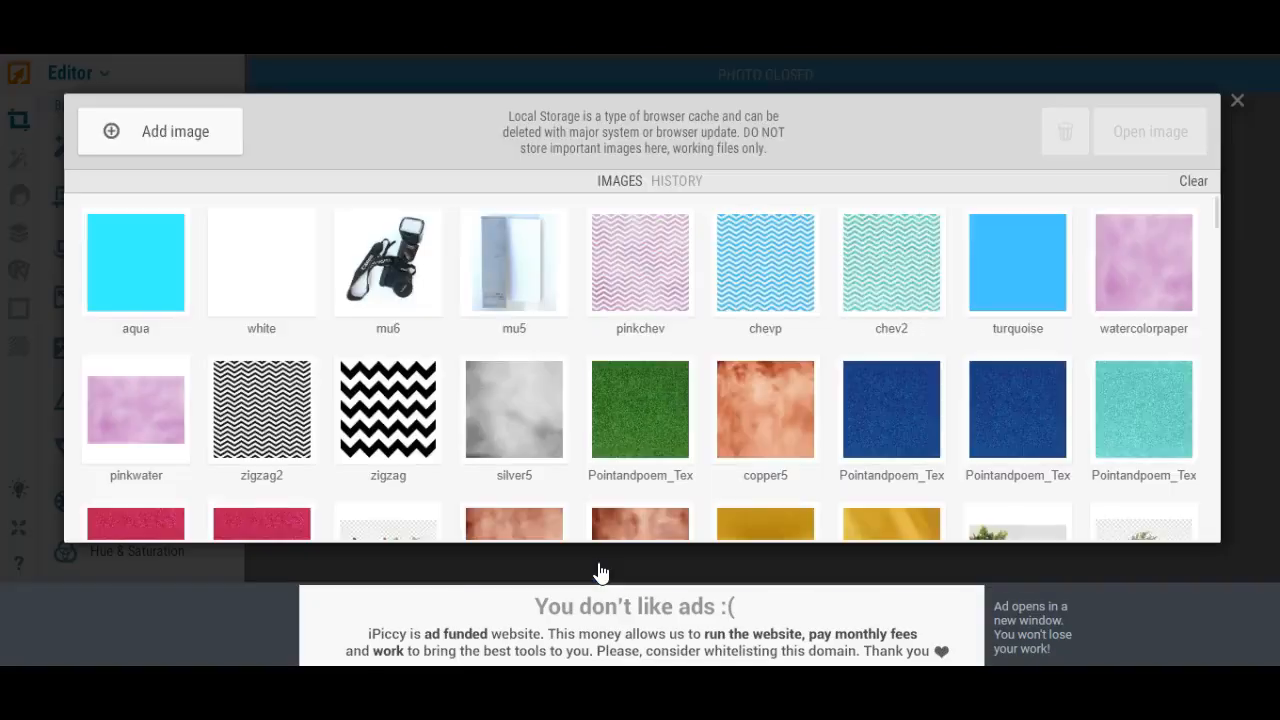
left_click(95, 312)
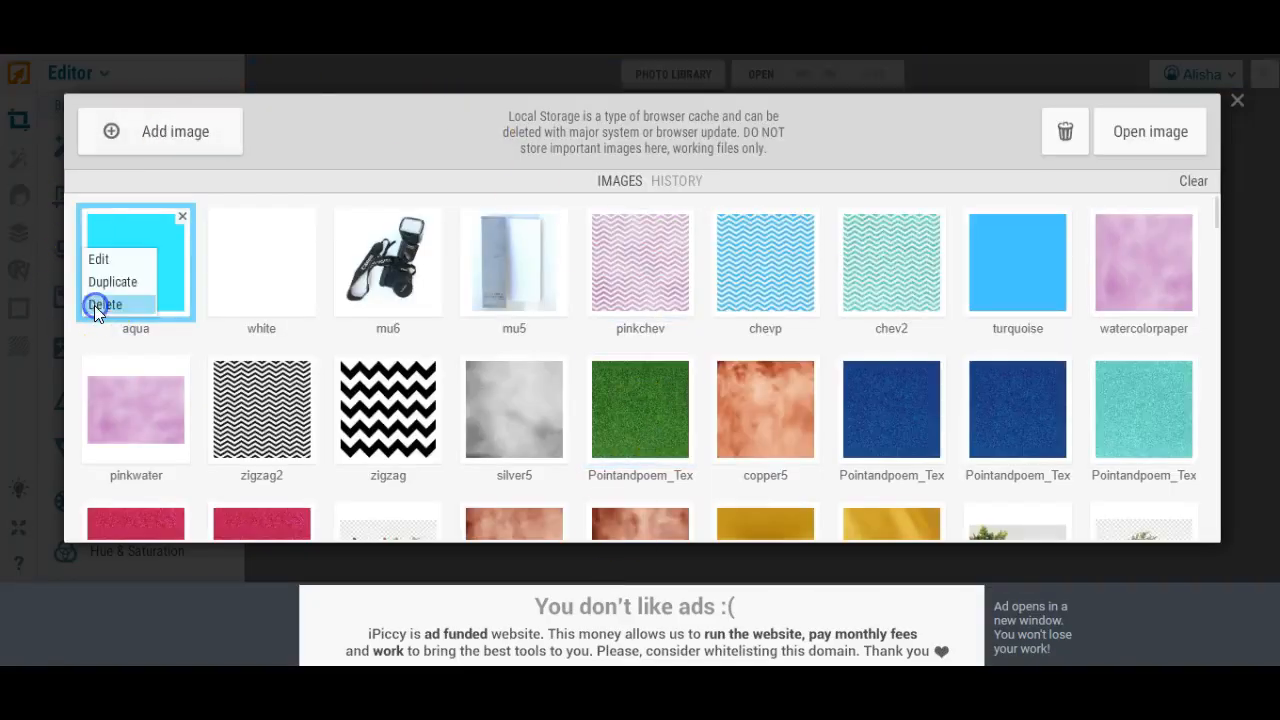
left_click(103, 259)
left_click(19, 346)
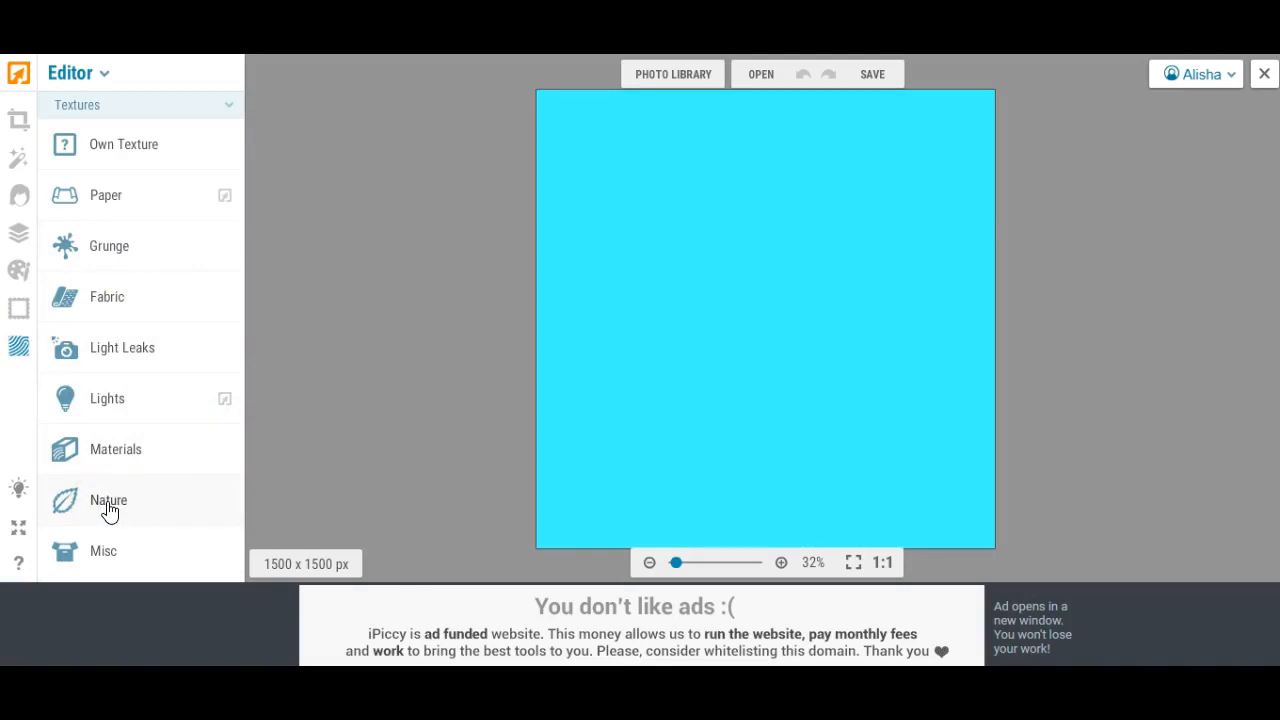
Step: Try the grass Nature texture on the aqua image and preview other blend modes for it
left_click(108, 501)
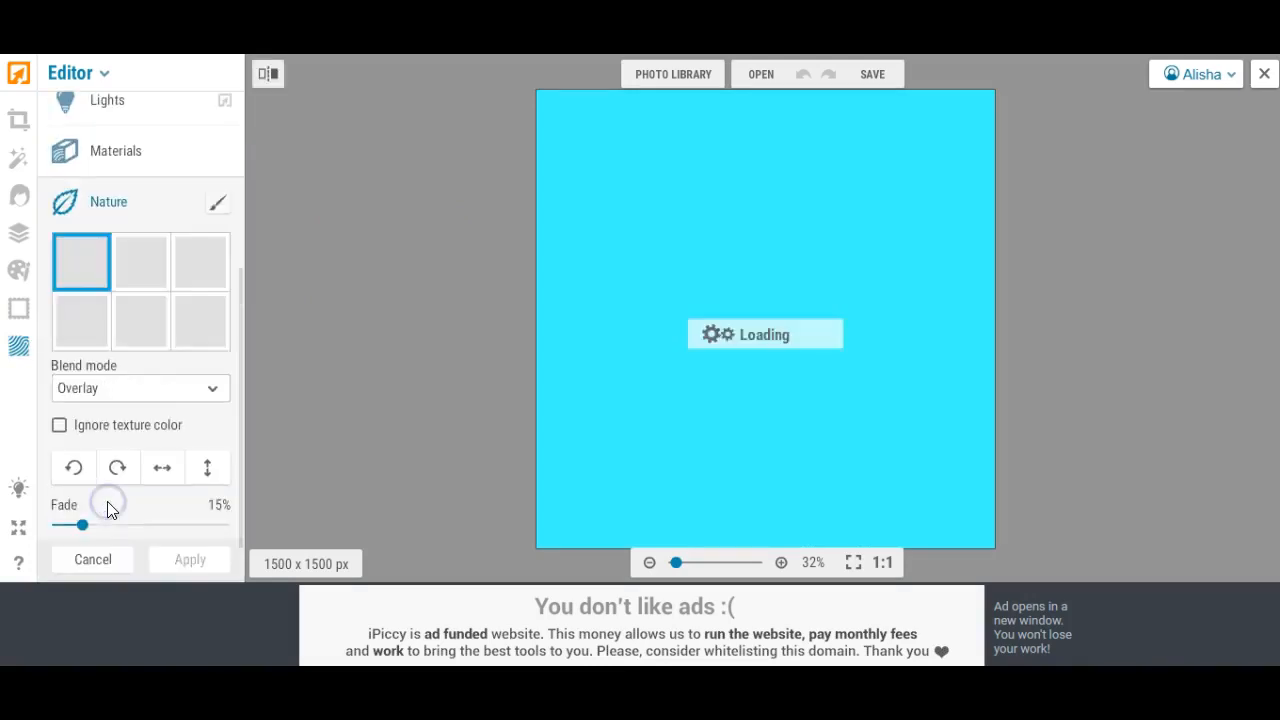
left_click(213, 392)
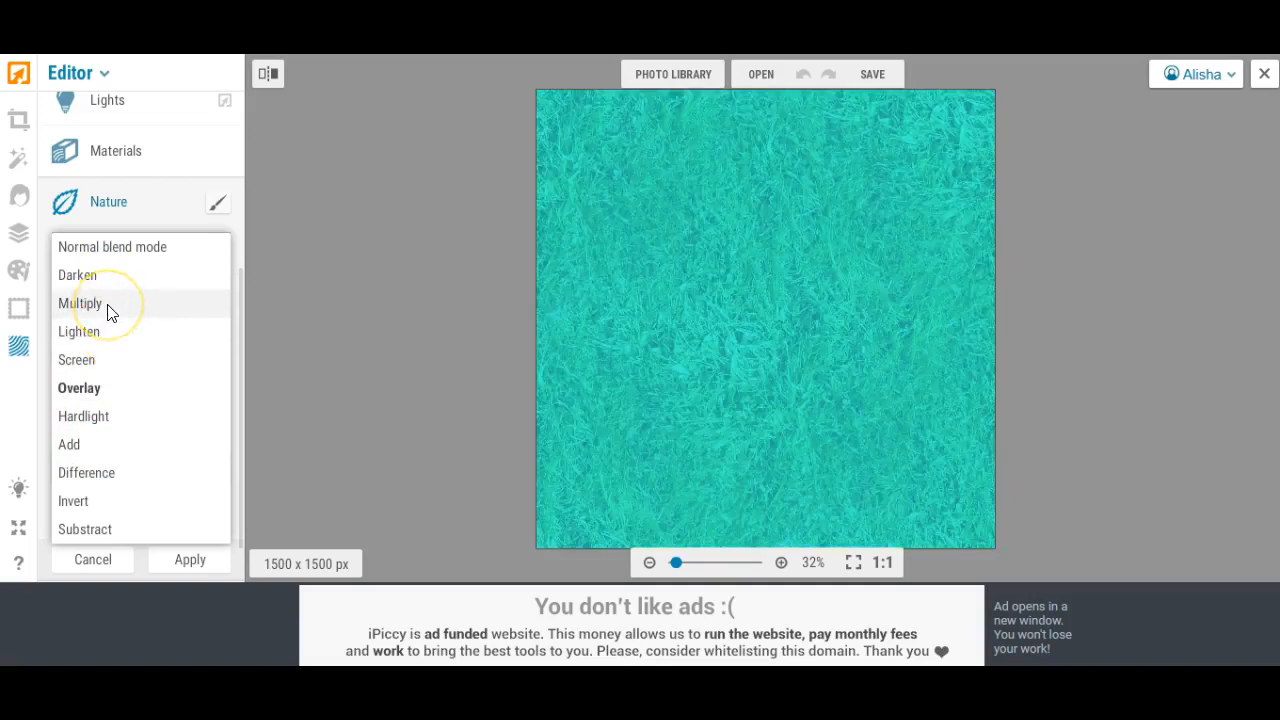
left_click(104, 281)
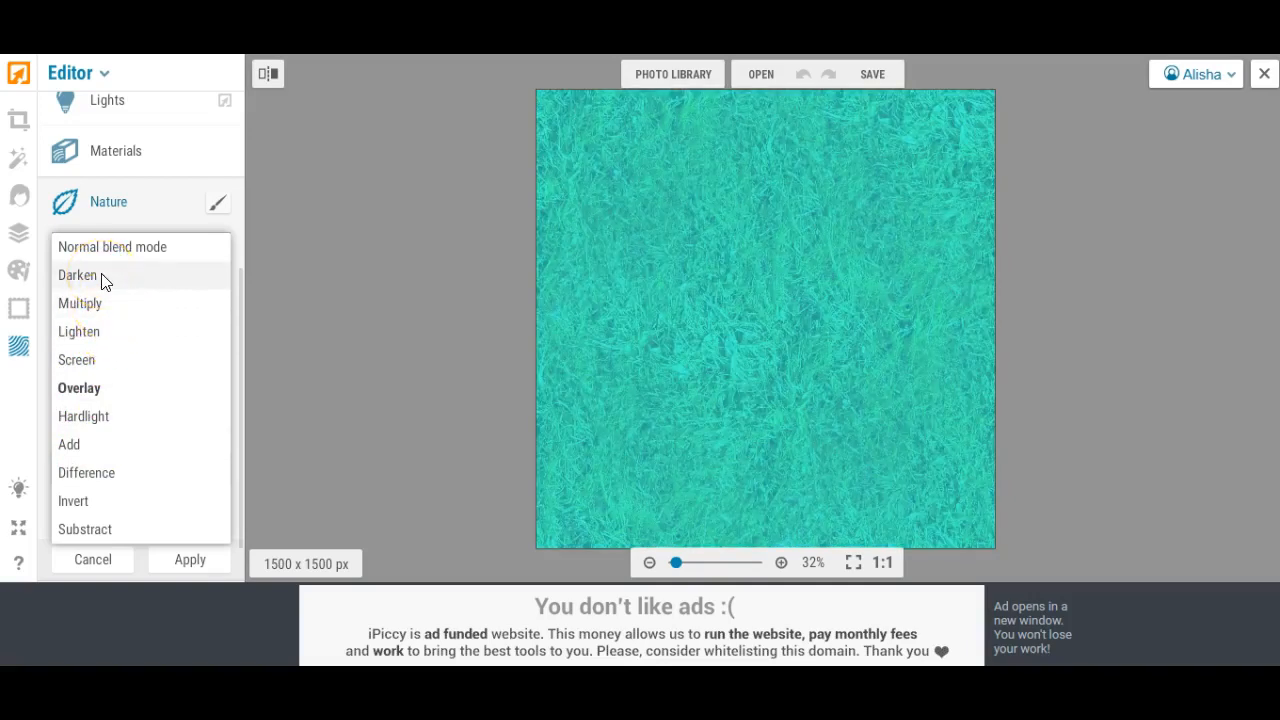
left_click(329, 305)
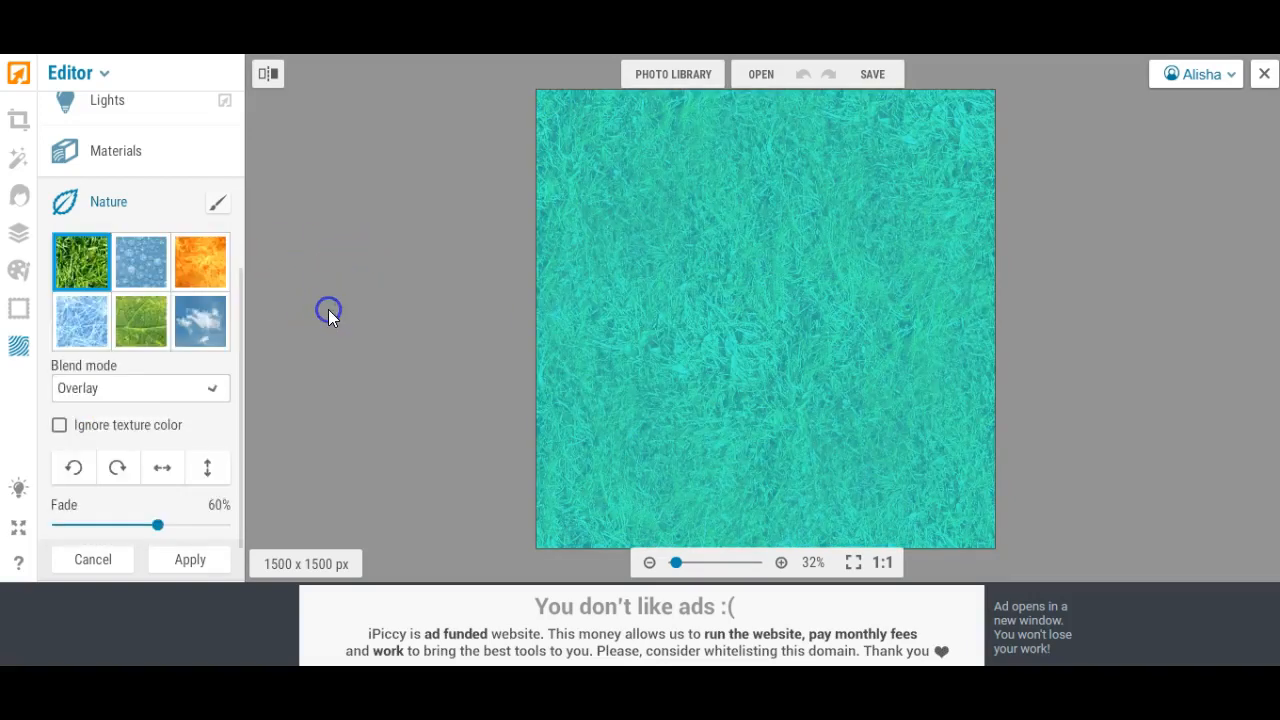
Step: Try the bubbles Nature texture in Darken blend mode, inspect its detail up close and discard it
left_click(140, 258)
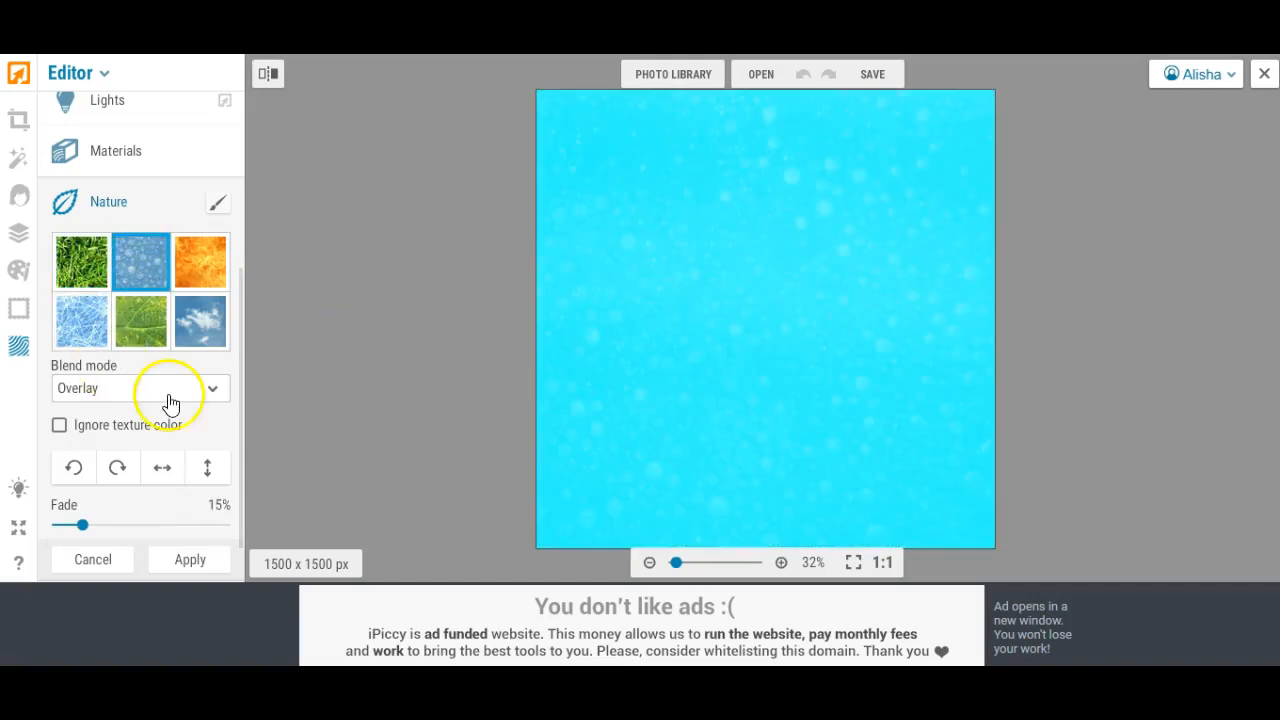
left_click(207, 390)
left_click(104, 285)
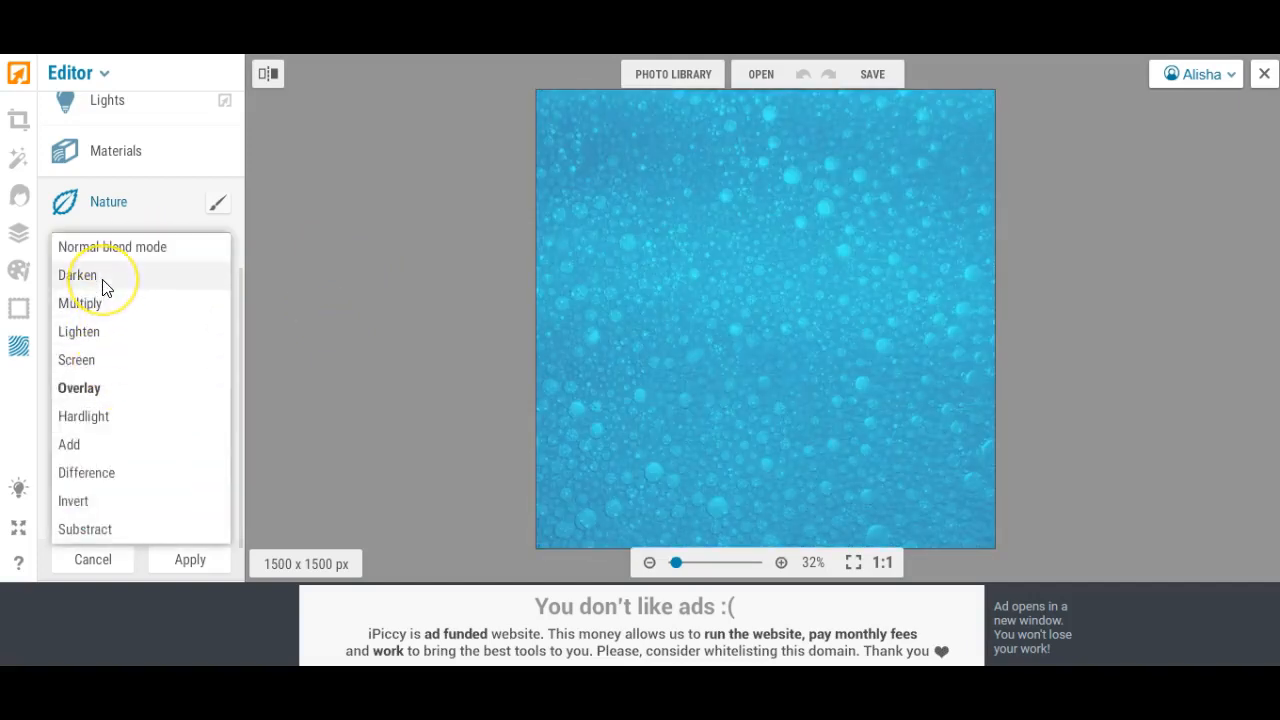
left_click(455, 283)
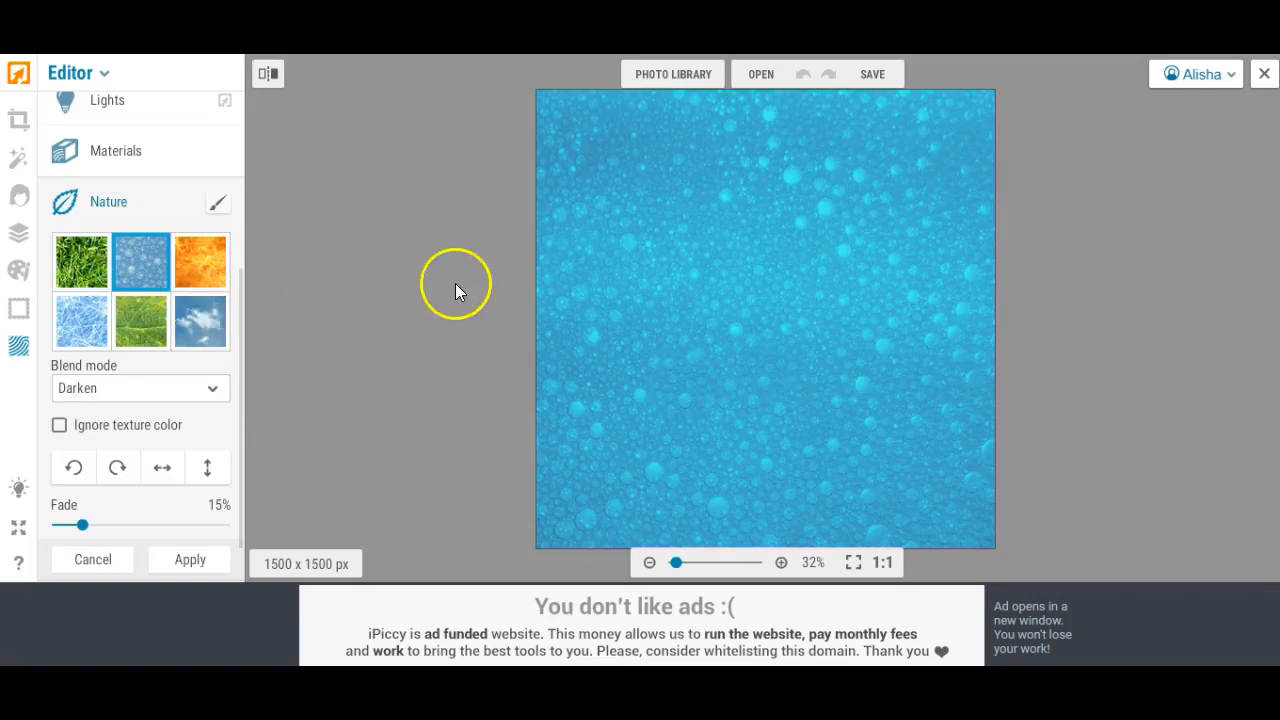
left_click_drag(676, 563, 694, 565)
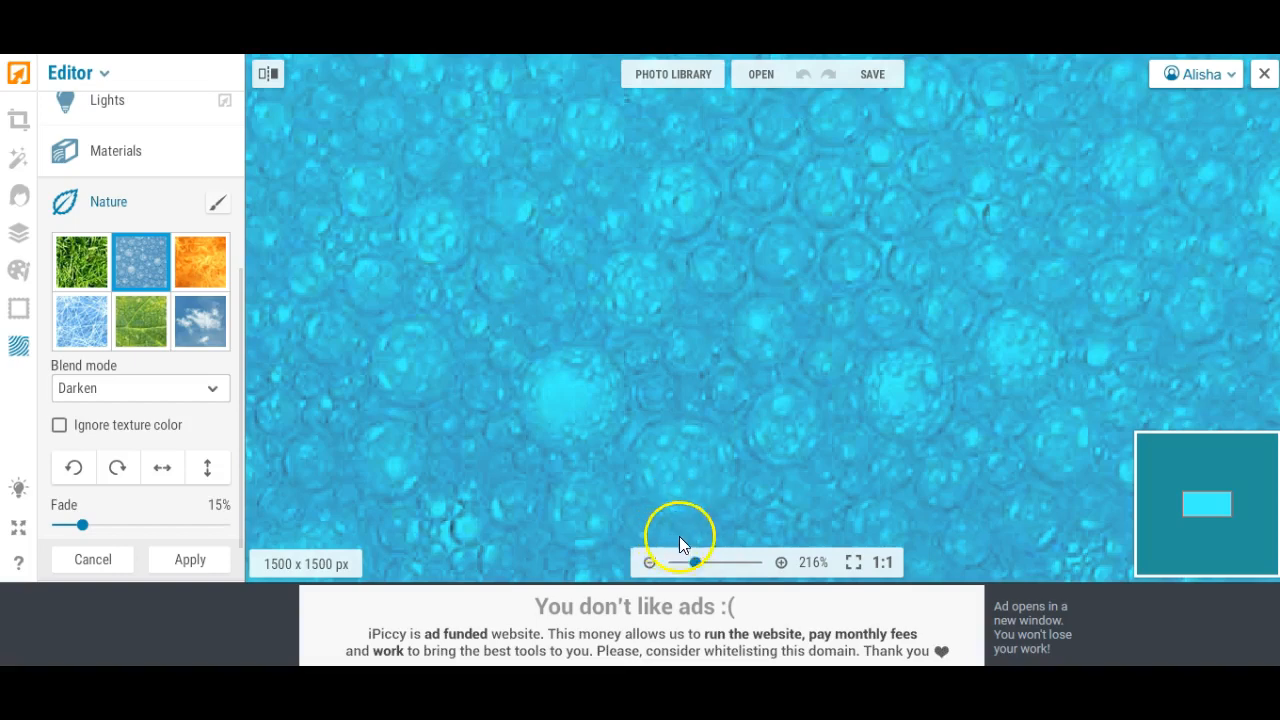
left_click_drag(694, 563, 677, 566)
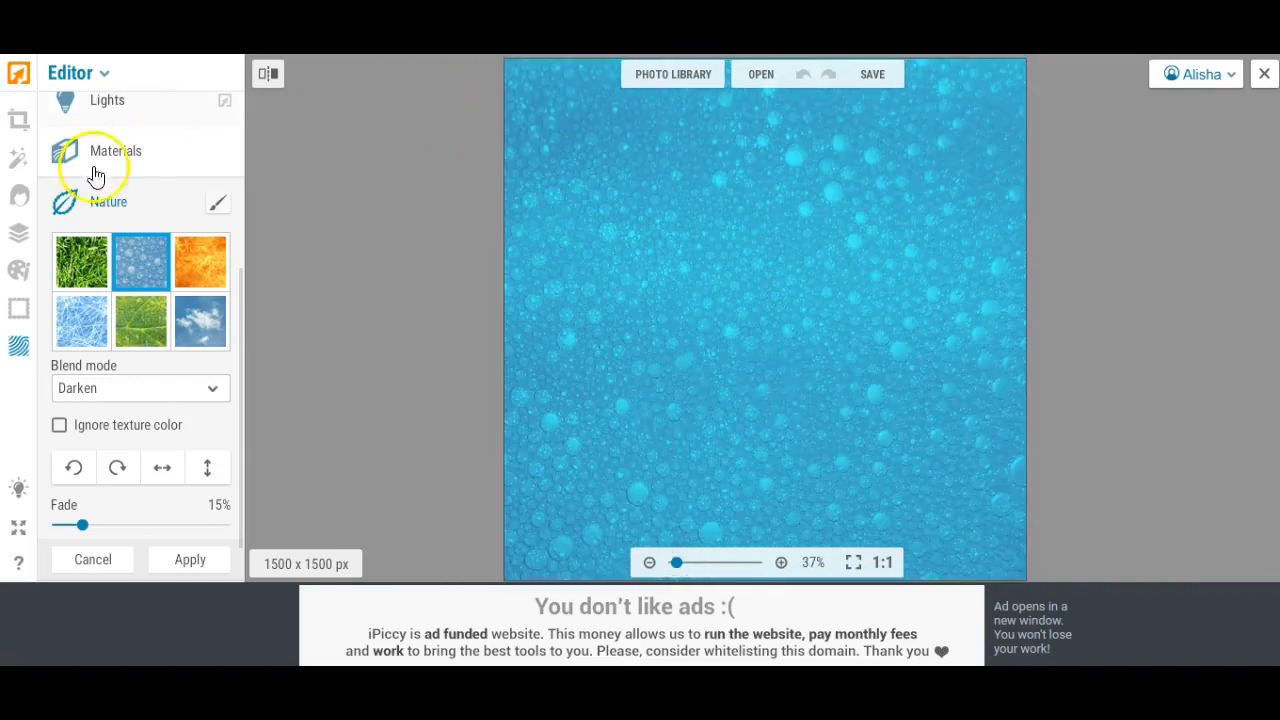
left_click(94, 559)
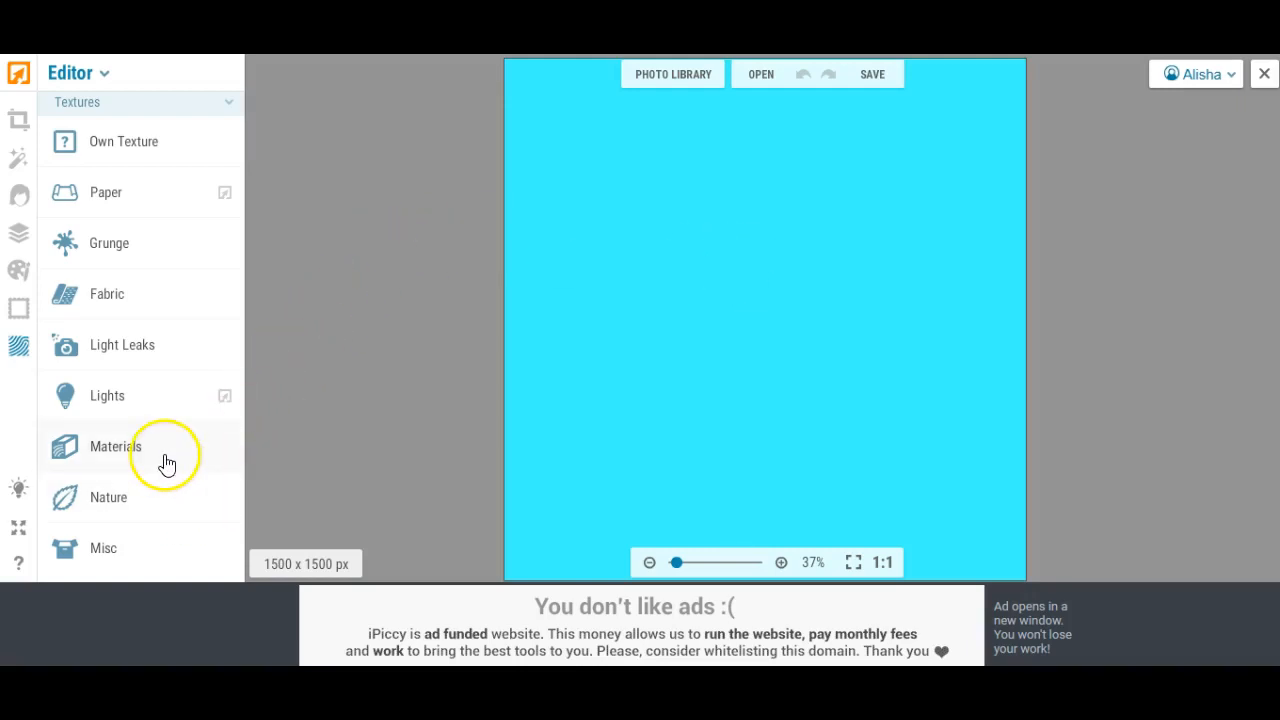
Step: Apply the clouds Nature texture to the aqua image in Hardlight blend mode with a reduced fade
left_click(125, 500)
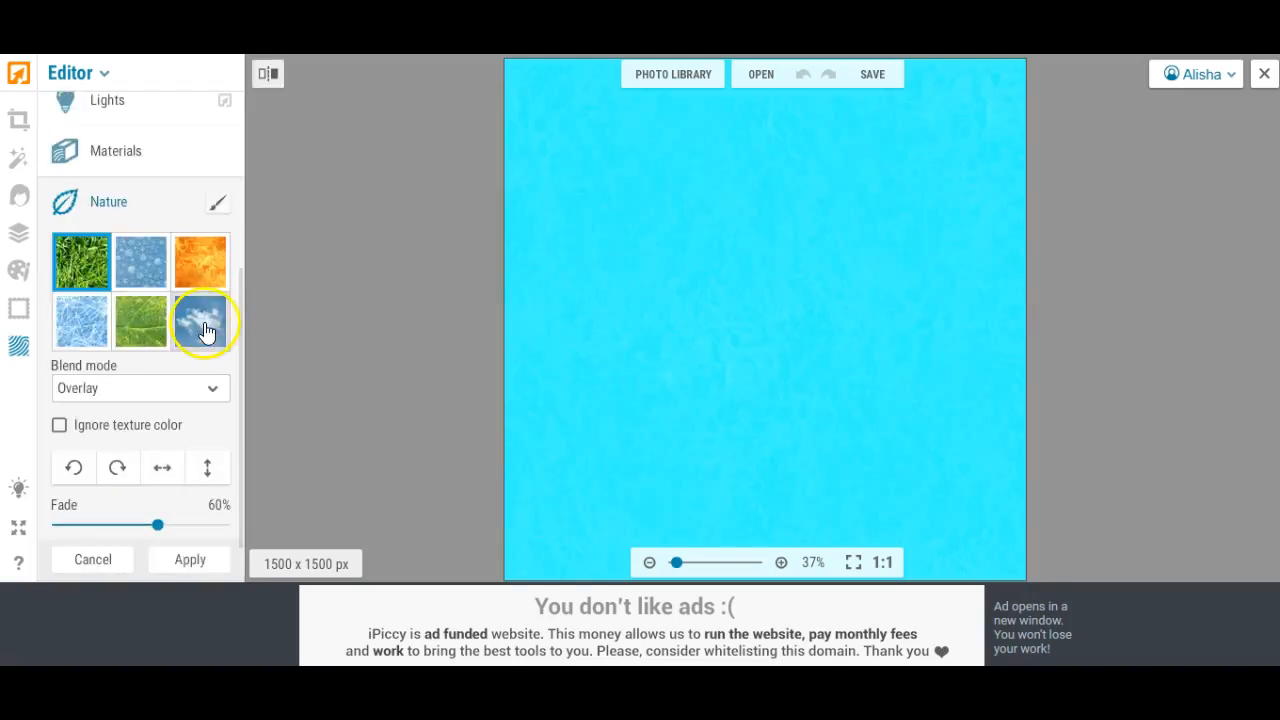
left_click(205, 332)
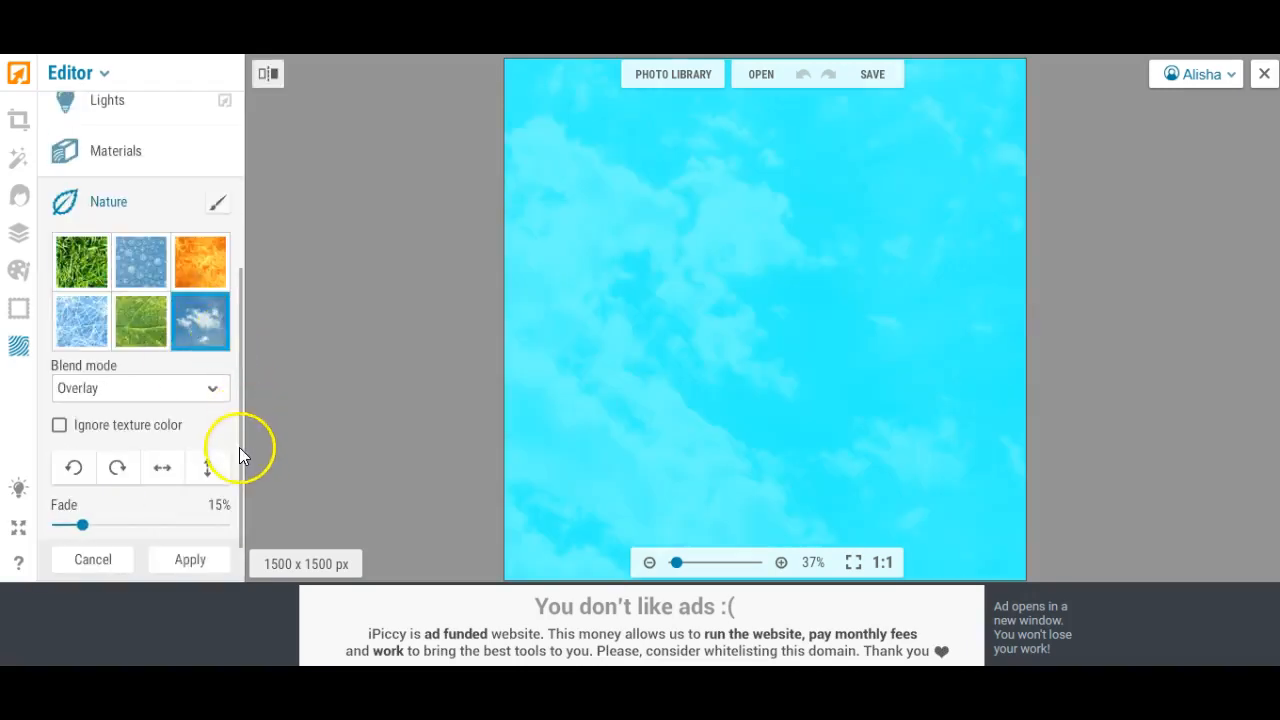
left_click(214, 392)
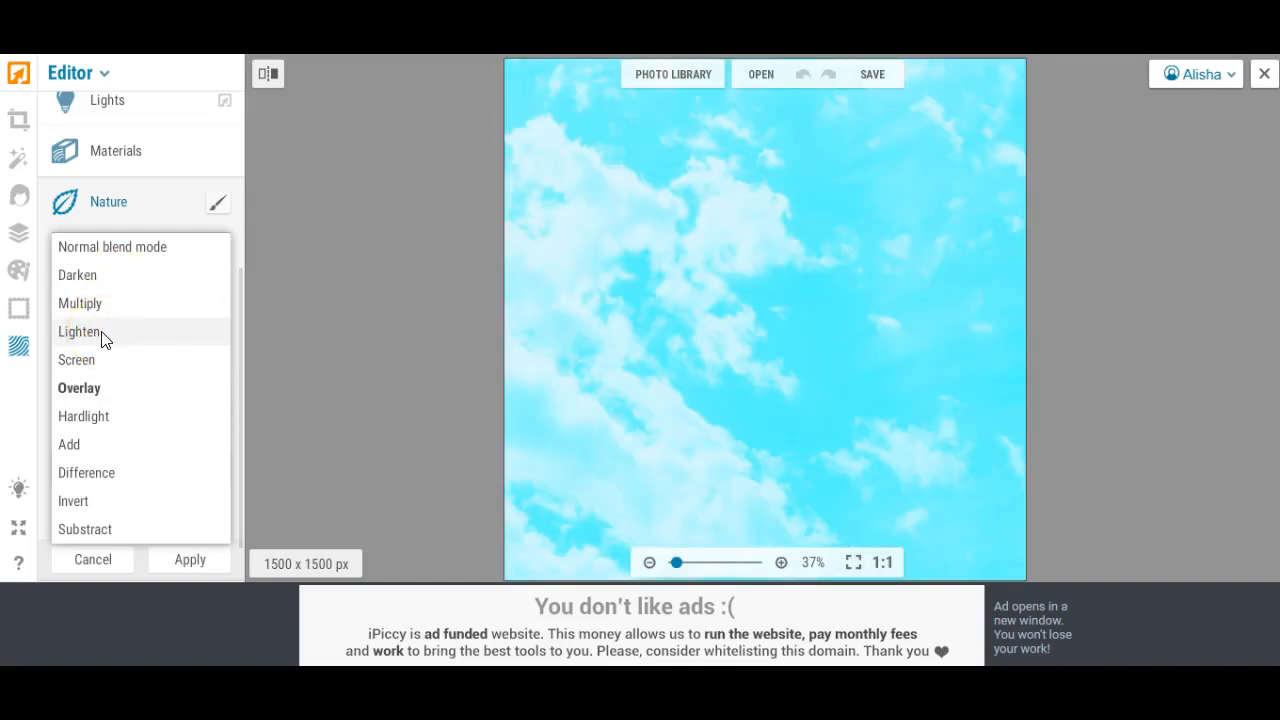
left_click(97, 424)
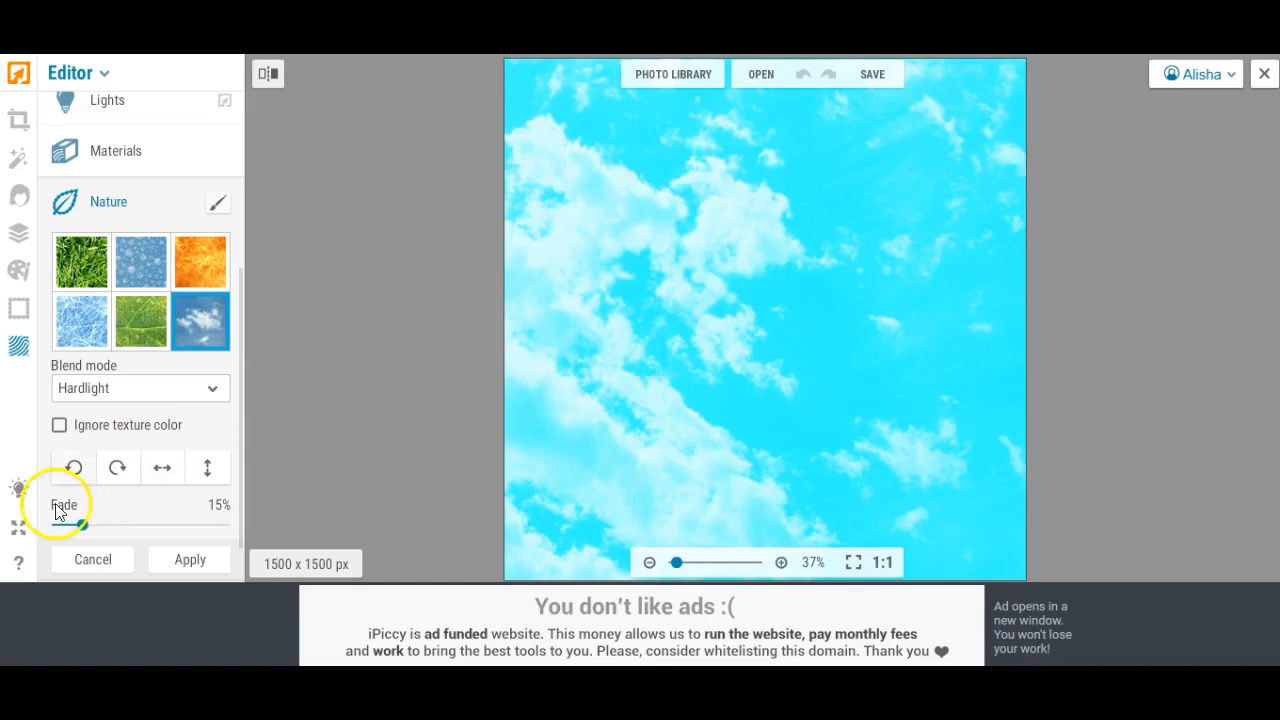
mouse_move(82, 525)
left_mouse_down()
mouse_move(116, 533)
mouse_move(52, 525)
mouse_move(117, 522)
mouse_move(68, 524)
left_mouse_up()
left_click(185, 561)
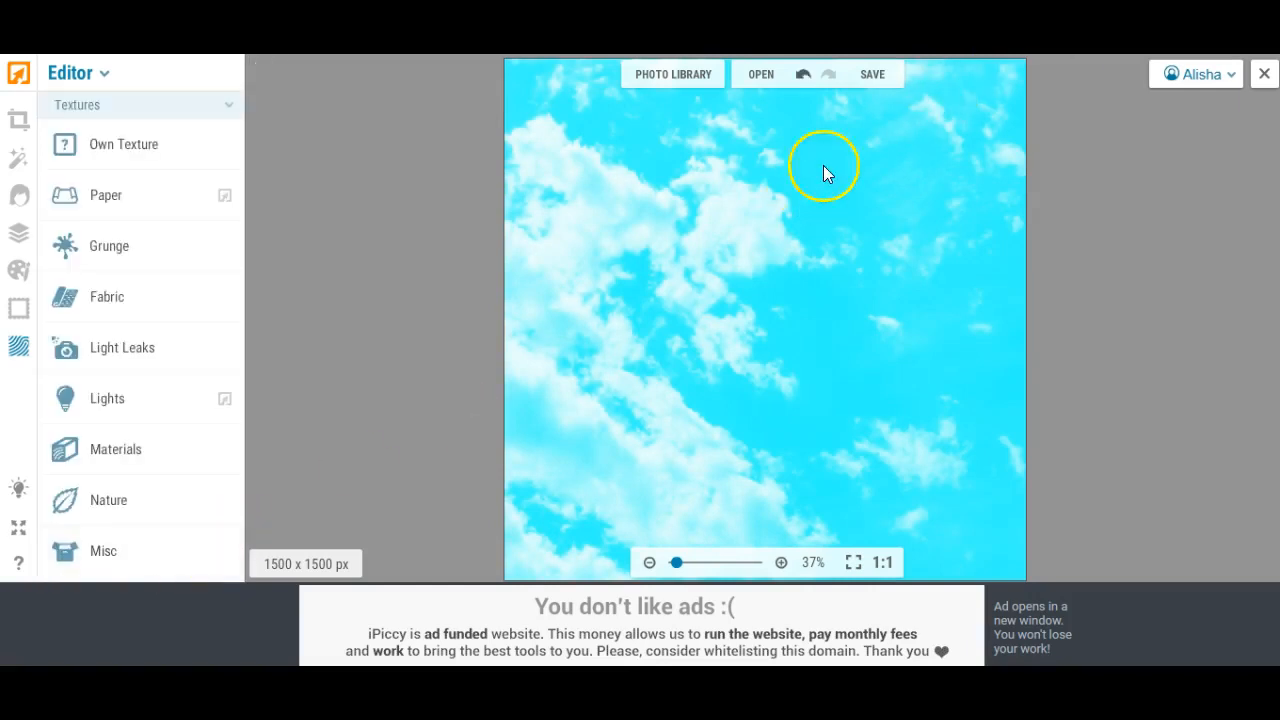
Step: Start saving the clouds image to the computer as aqua4.jpg
left_click(872, 80)
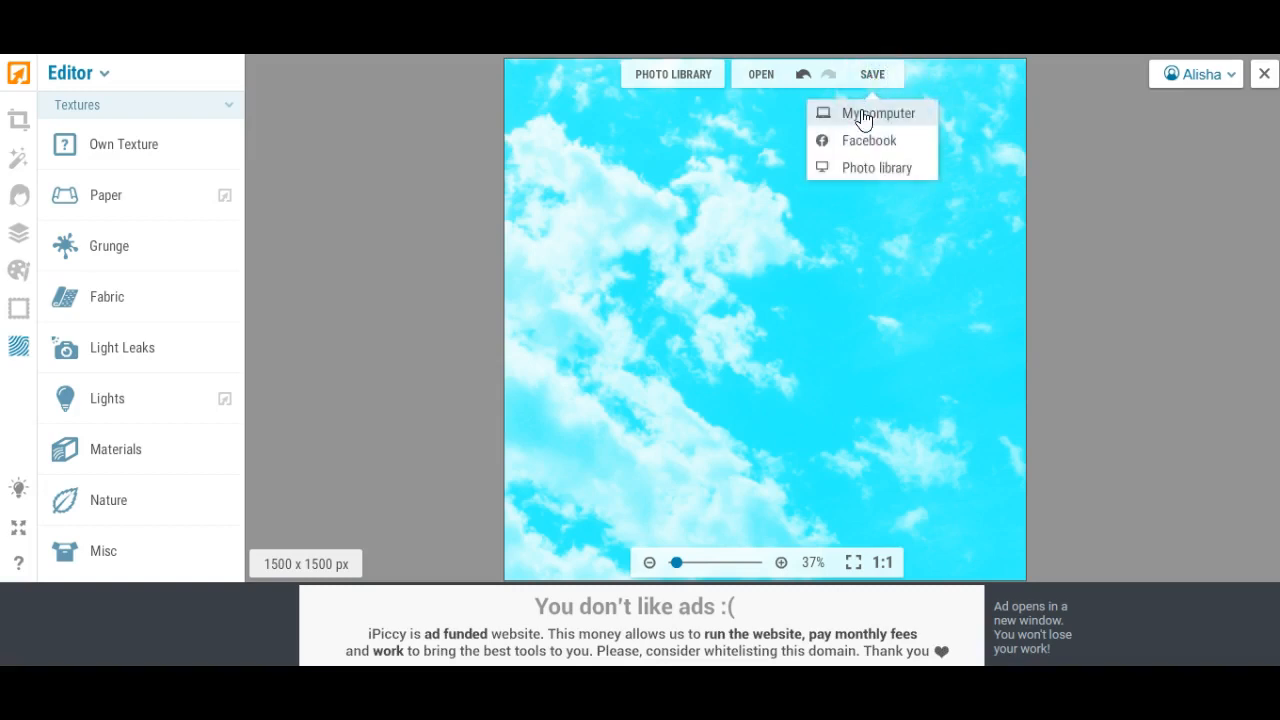
left_click(862, 116)
left_click(669, 282)
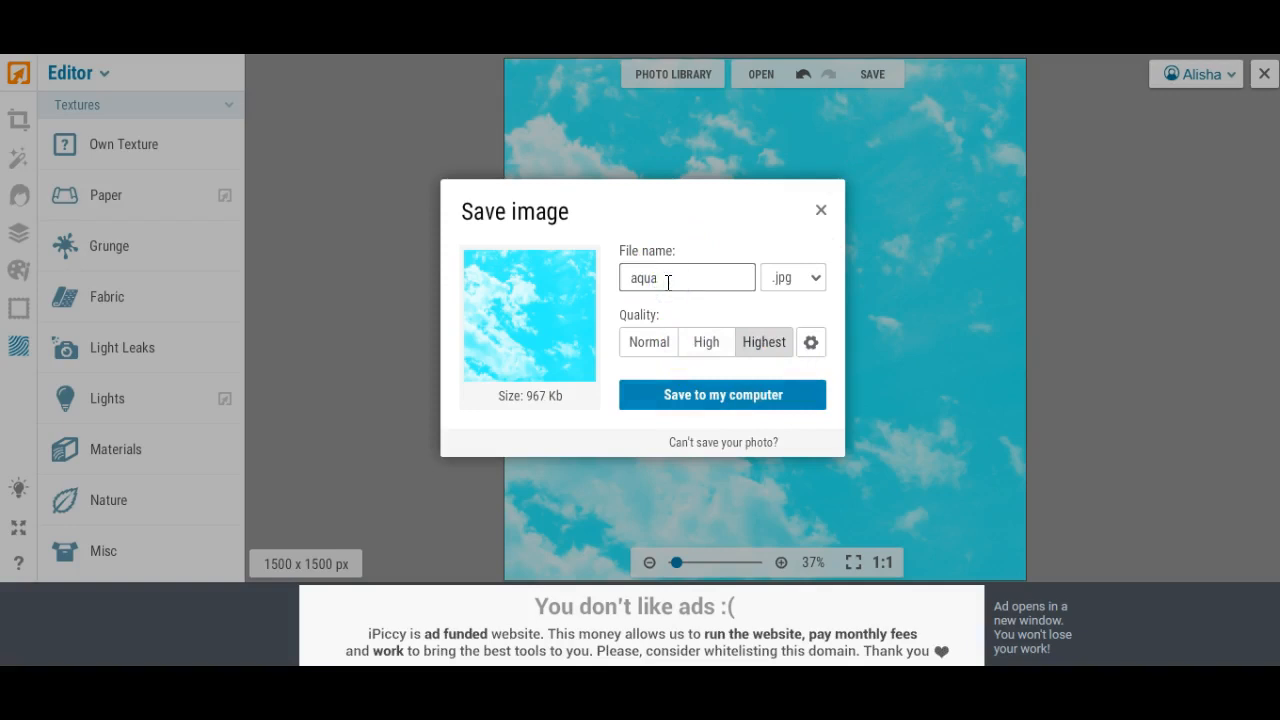
left_click(758, 400)
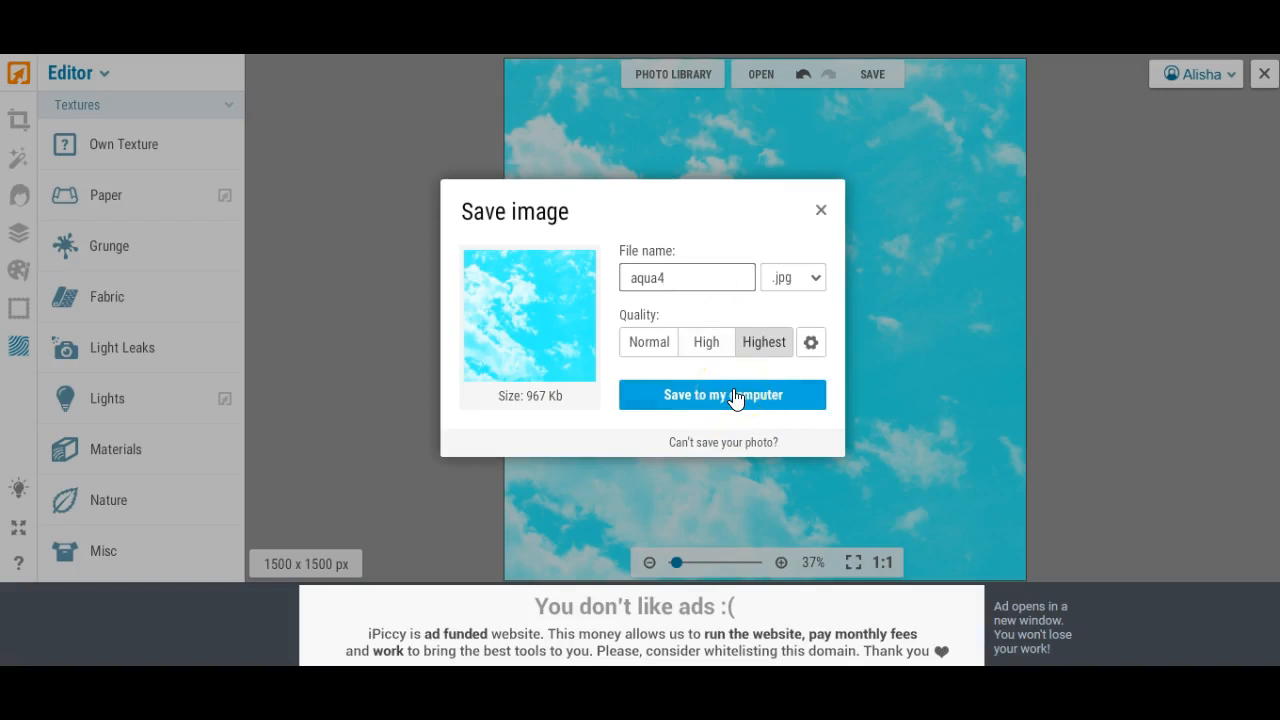
left_click(730, 398)
left_click(853, 421)
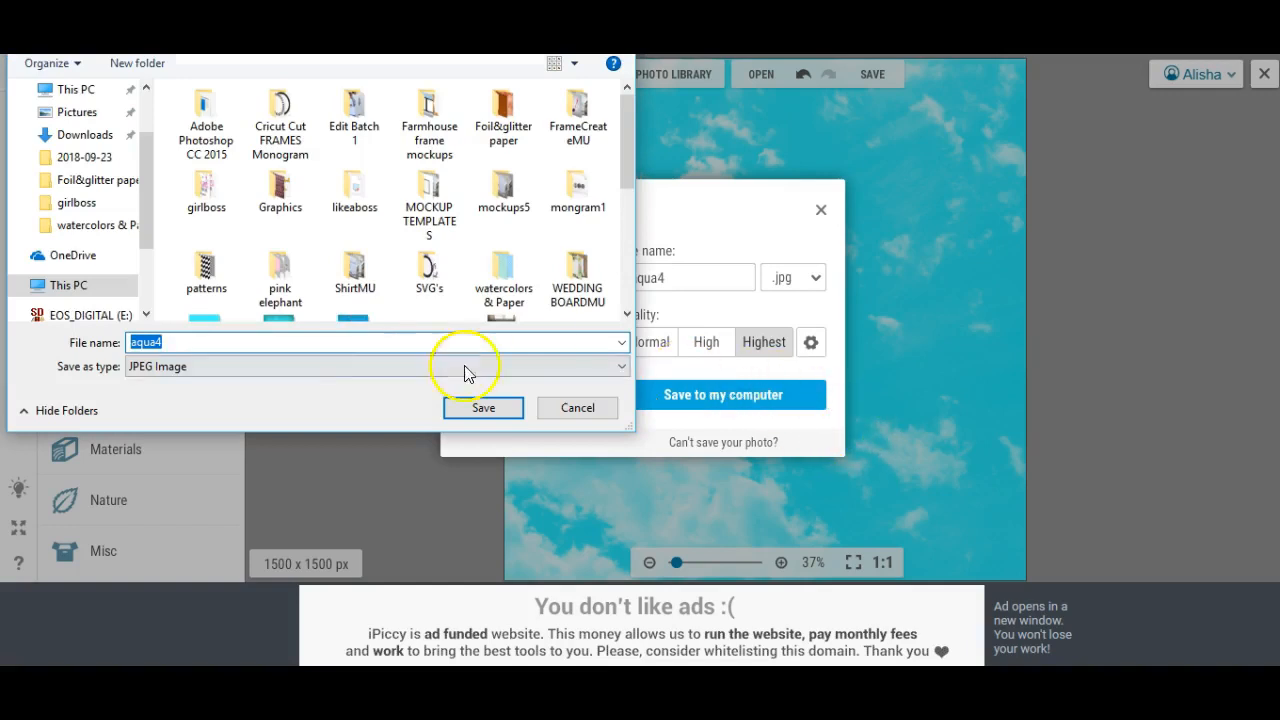
Step: Change the file name to aqua5 and save the JPEG to the Desktop
left_click(194, 341)
key("BackSpace")
type("5")
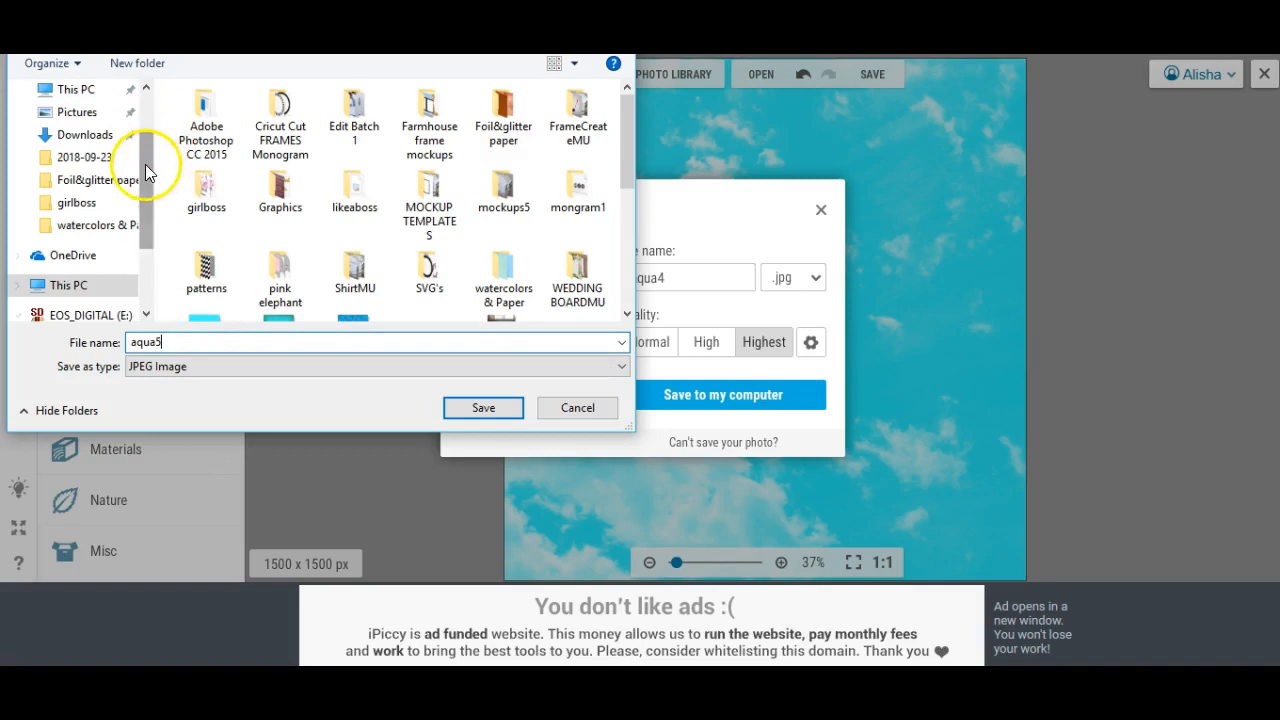
left_click_drag(145, 164, 149, 109)
left_click(90, 126)
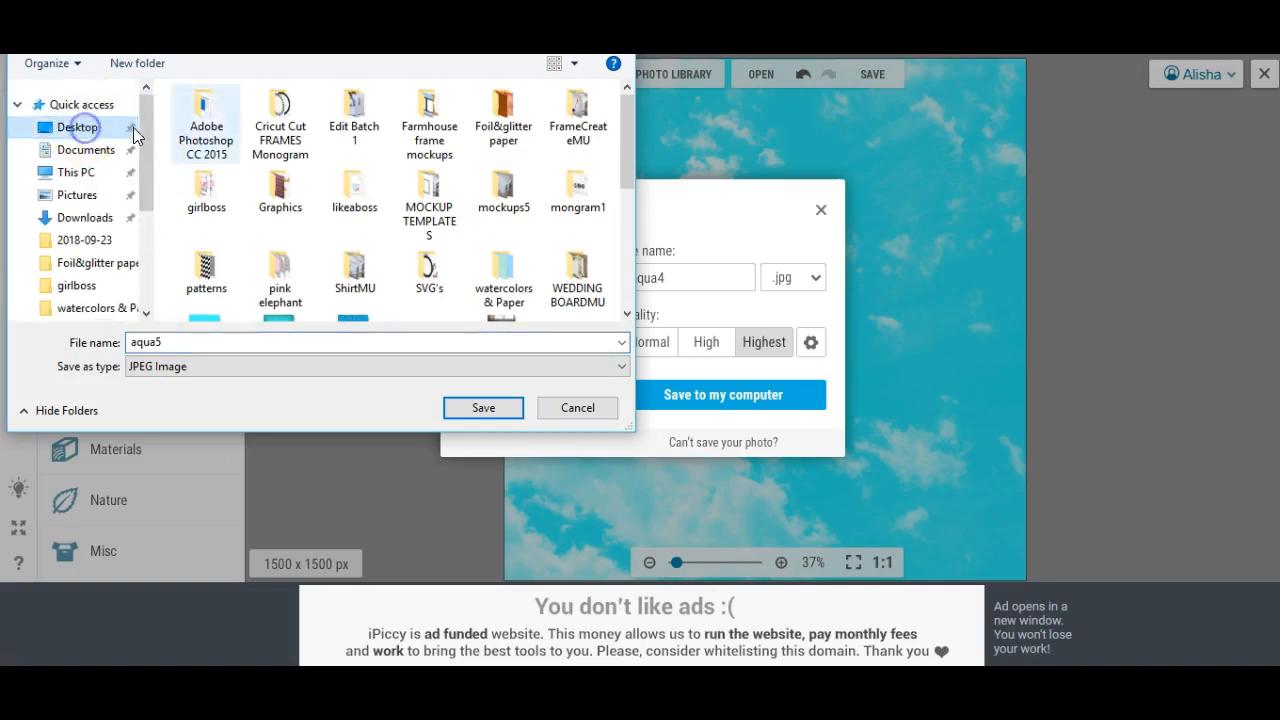
left_click(473, 410)
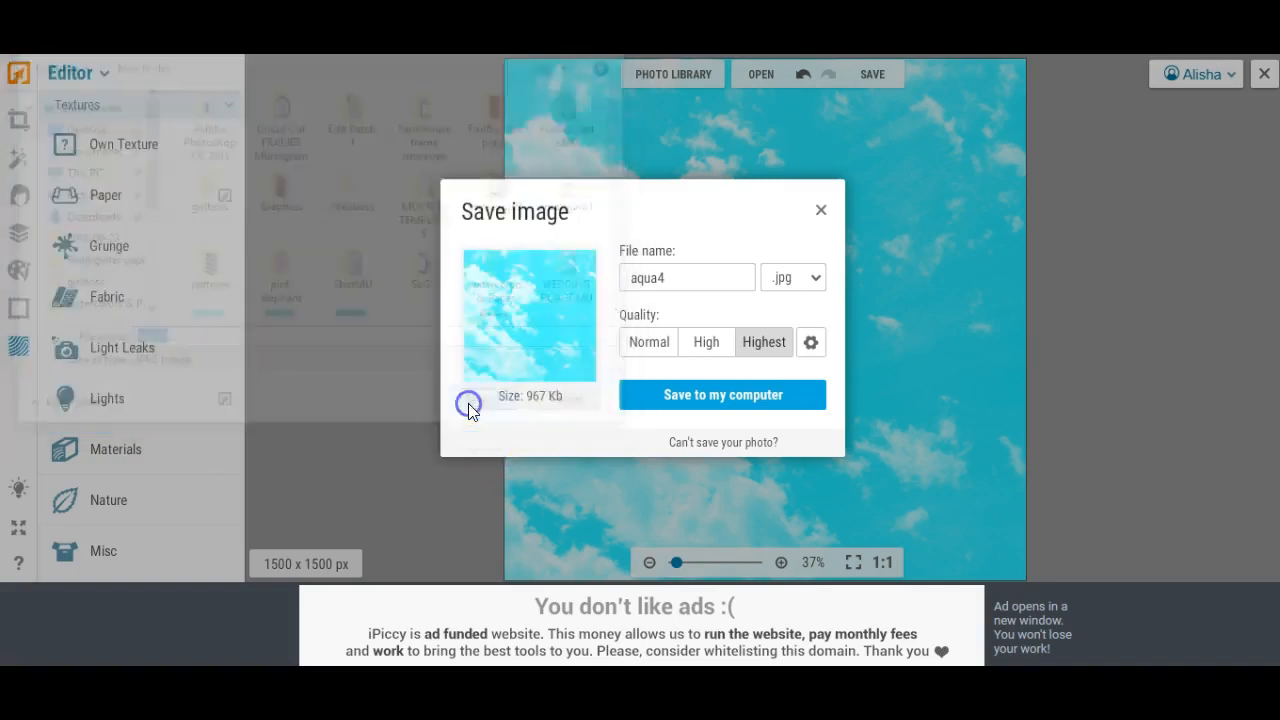